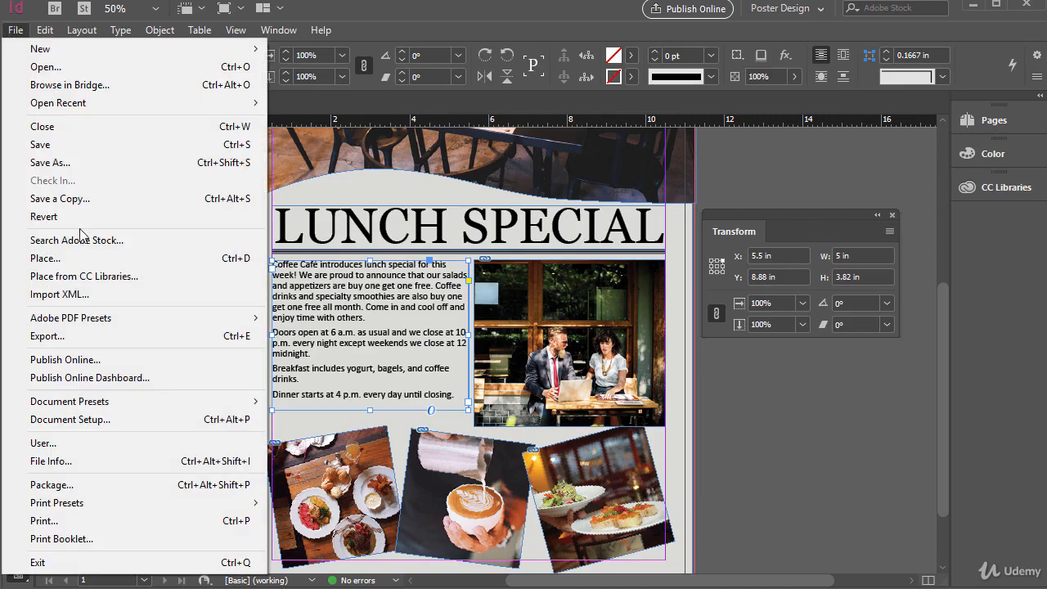
- Place the cafe photo from the poster photos folder onto the pasteboard at about 2.72 × 1.81 in
click(80, 260)
click(462, 310)
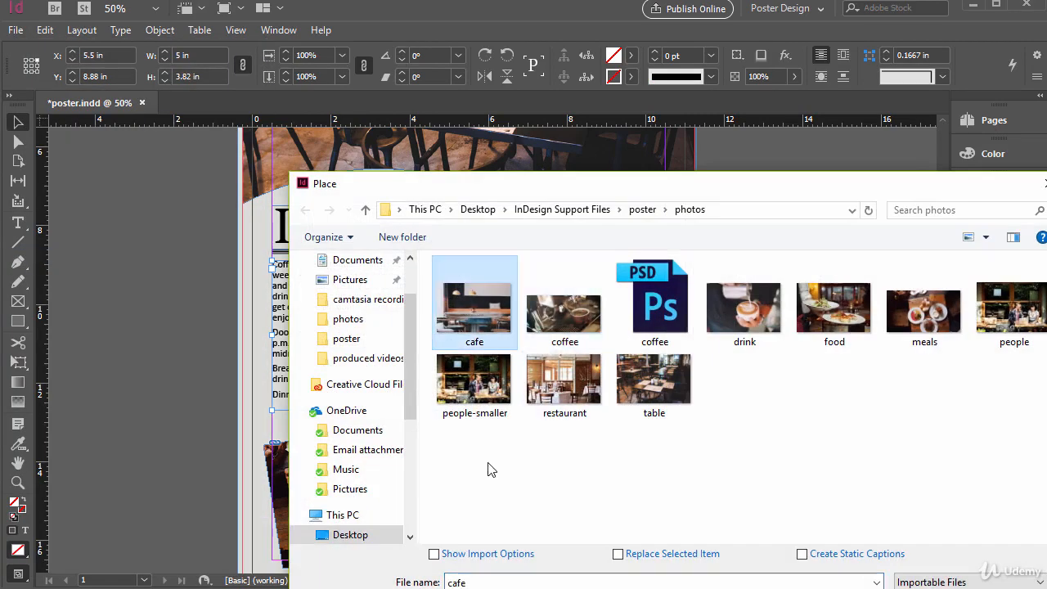
click(937, 588)
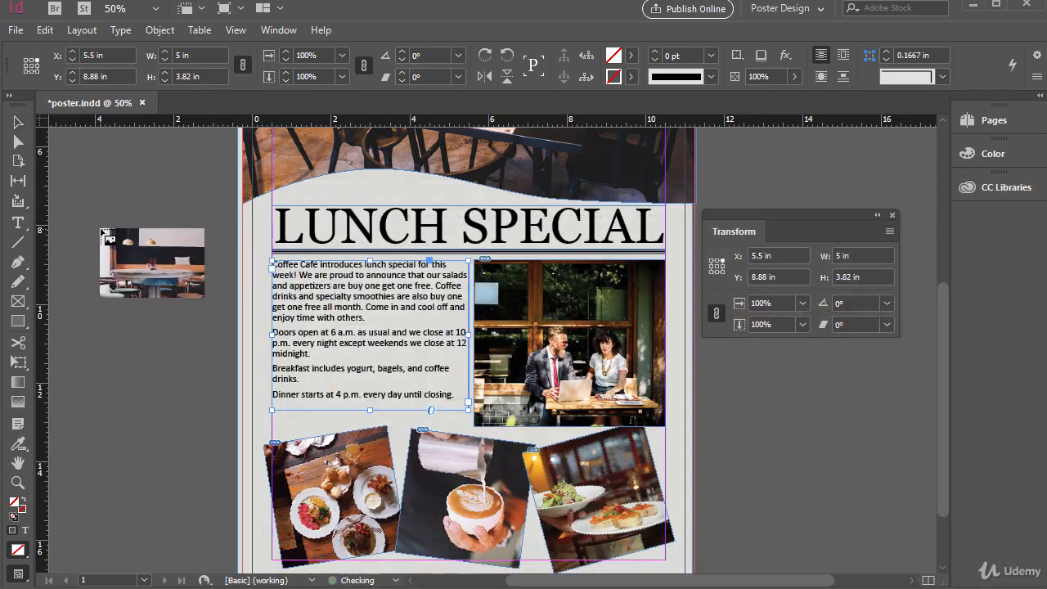
drag(70, 206, 178, 275)
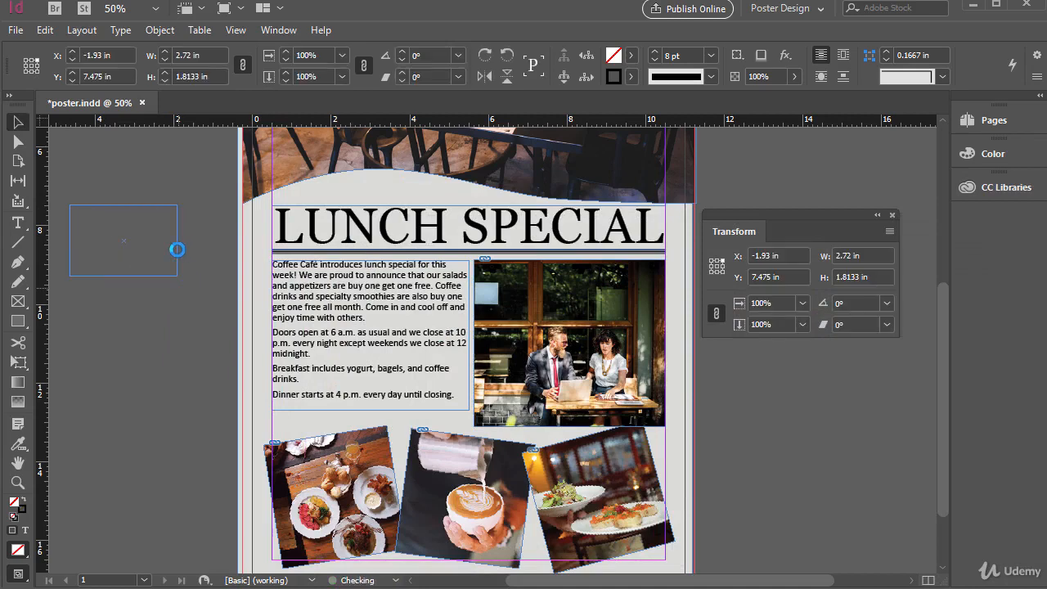
drag(113, 227, 383, 325)
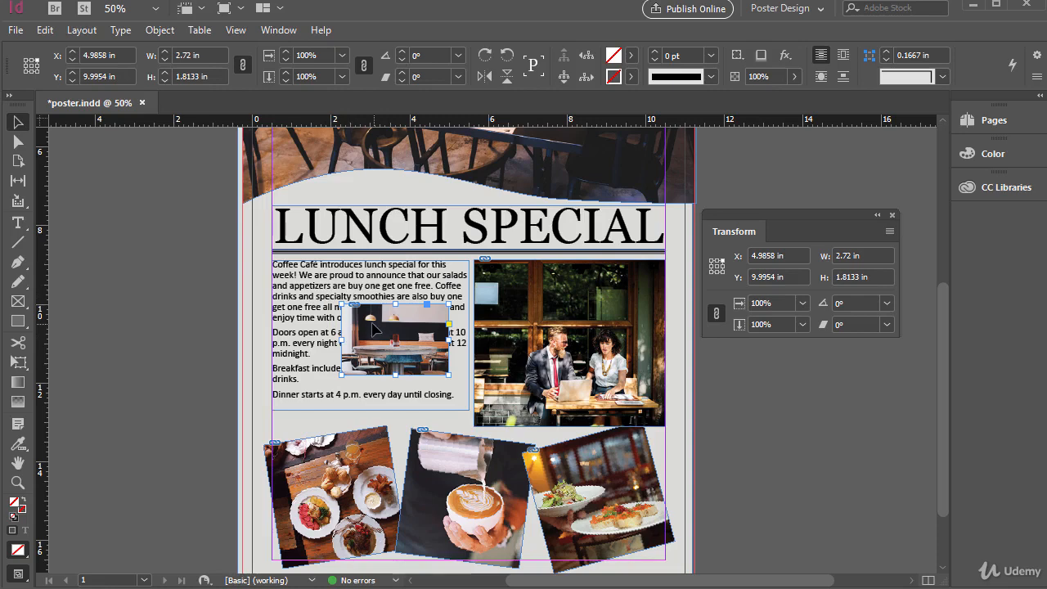
double_click(307, 299)
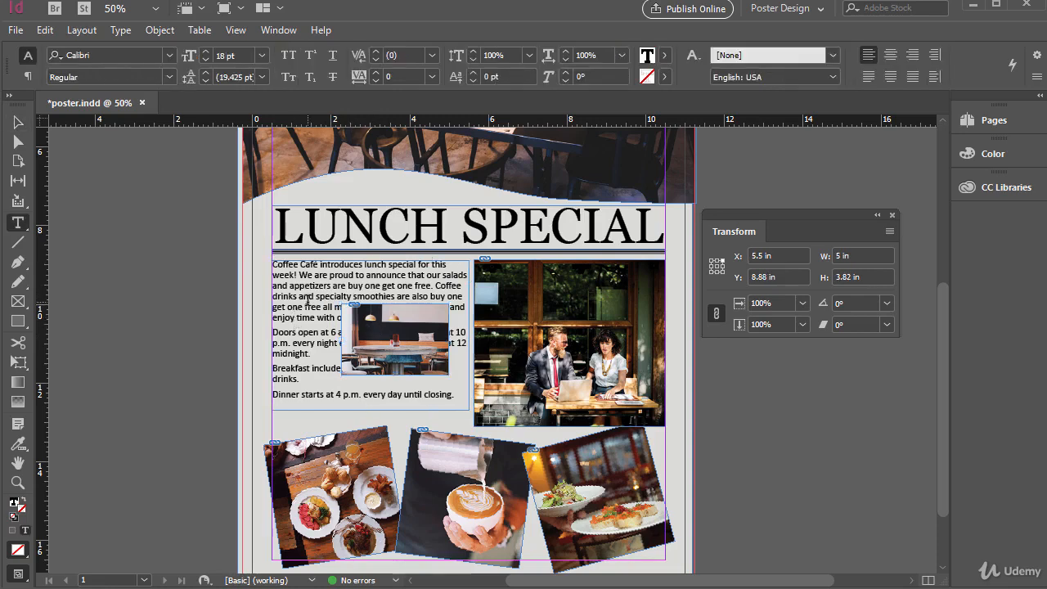
click(456, 264)
key(Down)
key(Down)
key(Down)
key(Down)
key(Down)
key(Return)
key(Return)
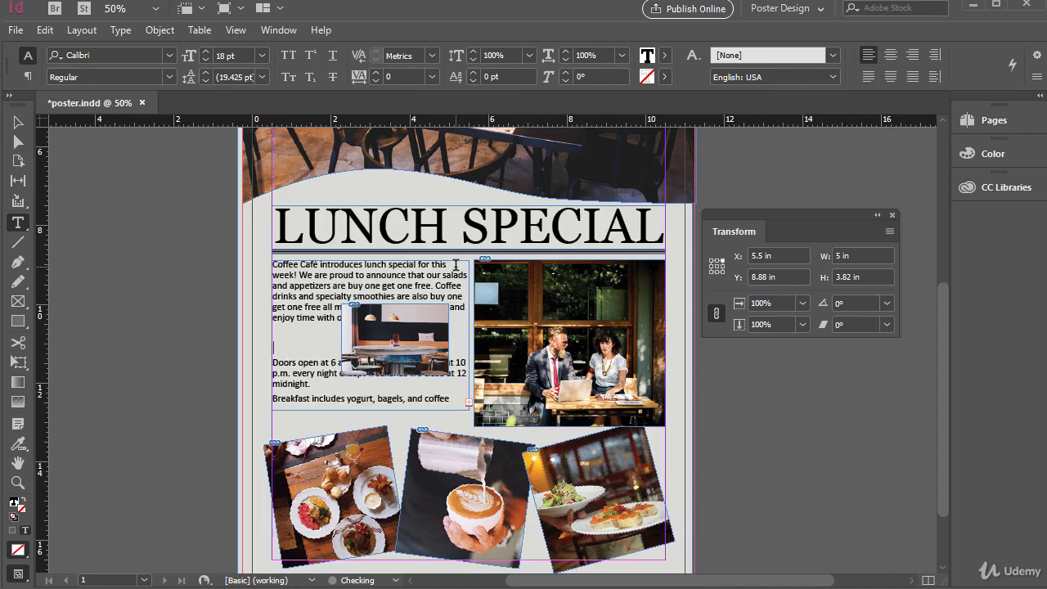
key(BackSpace)
key(BackSpace)
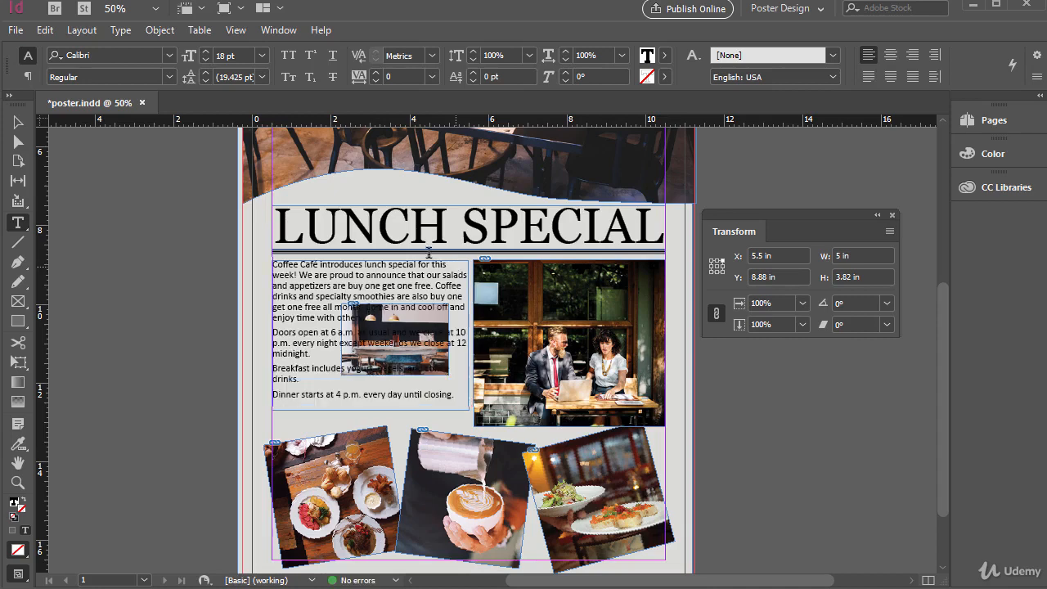
click(20, 122)
drag(407, 329, 154, 270)
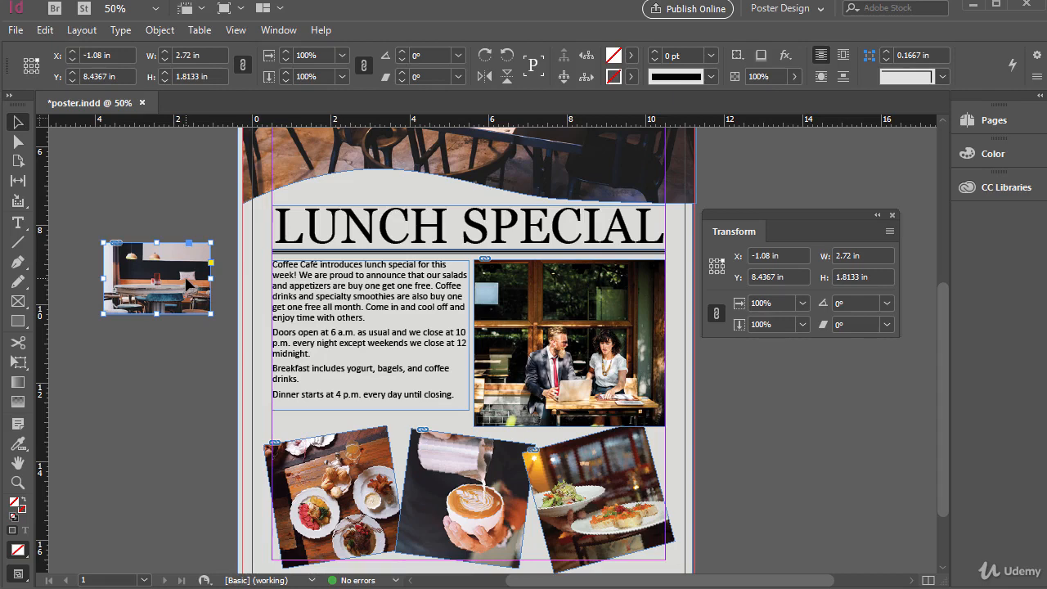
- Copy the cafe photo and paste it inline in a new paragraph after the first body paragraph
click(45, 30)
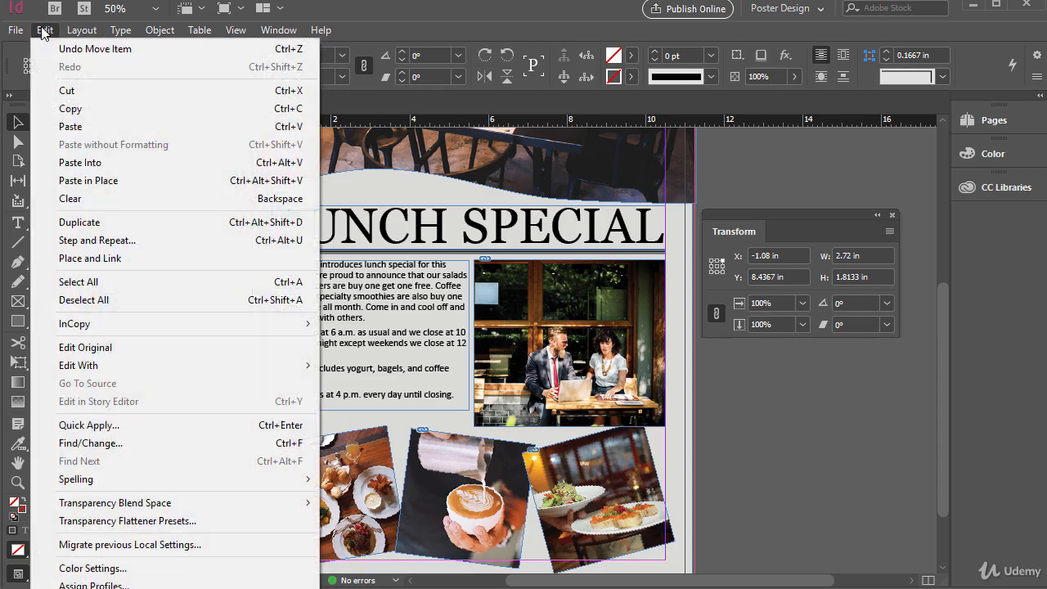
click(71, 109)
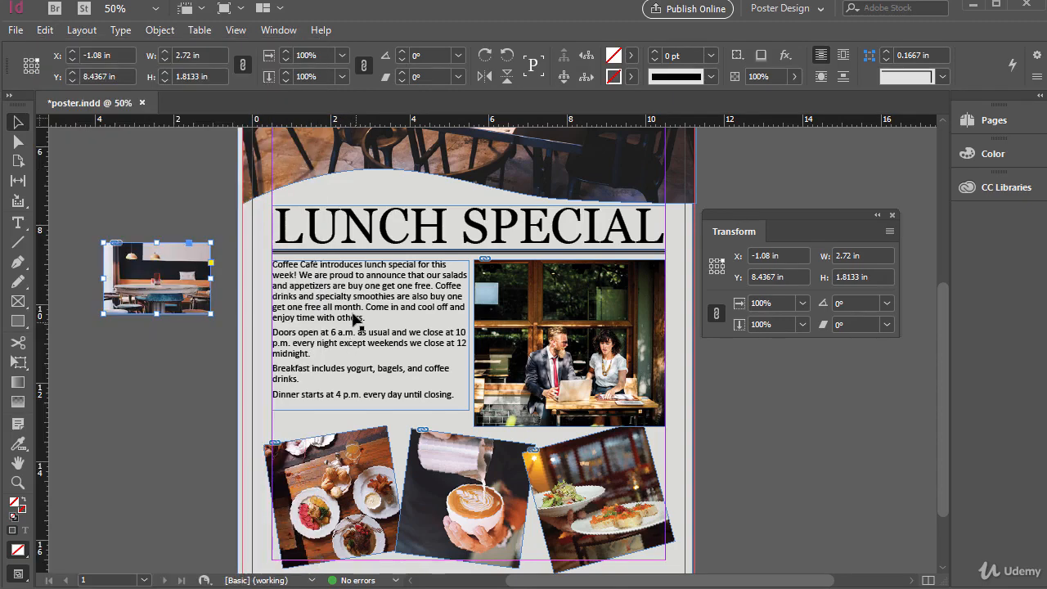
double_click(377, 319)
click(377, 317)
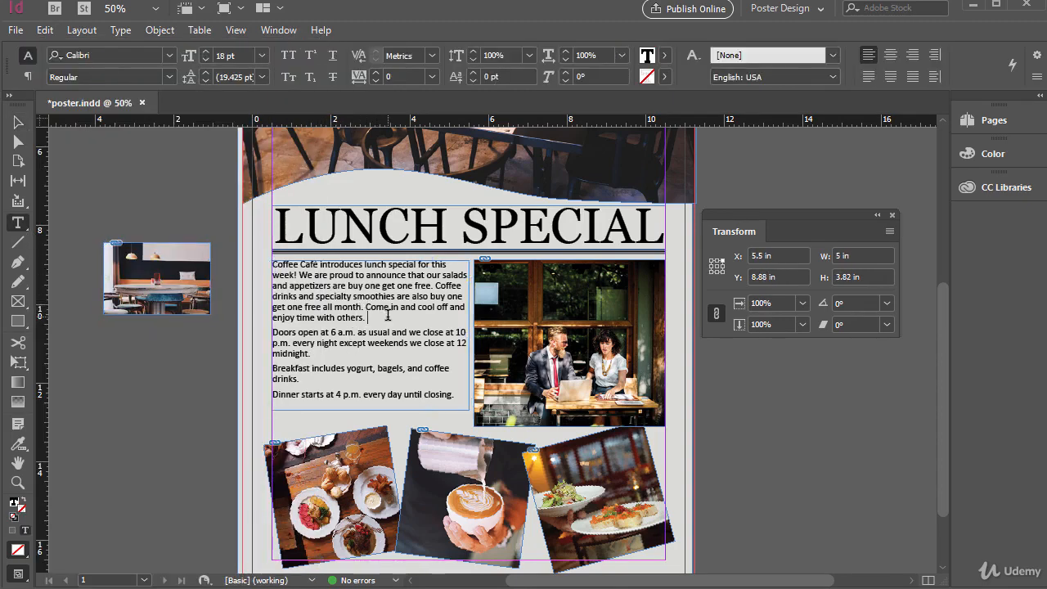
key(Return)
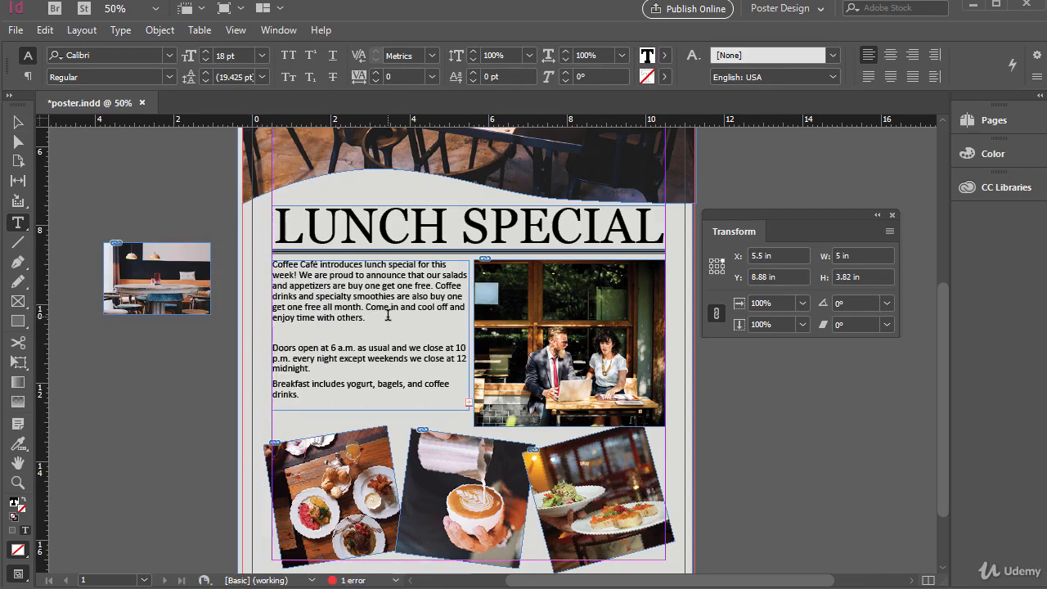
key(ctrl+v)
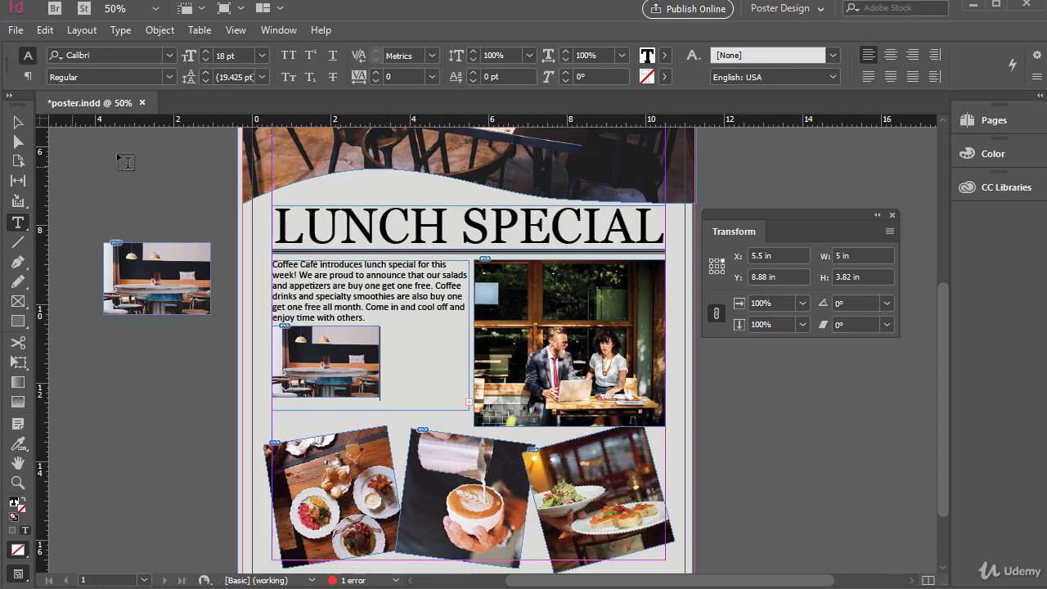
- Extend the body text frame downward to about 6.22 in tall
click(18, 121)
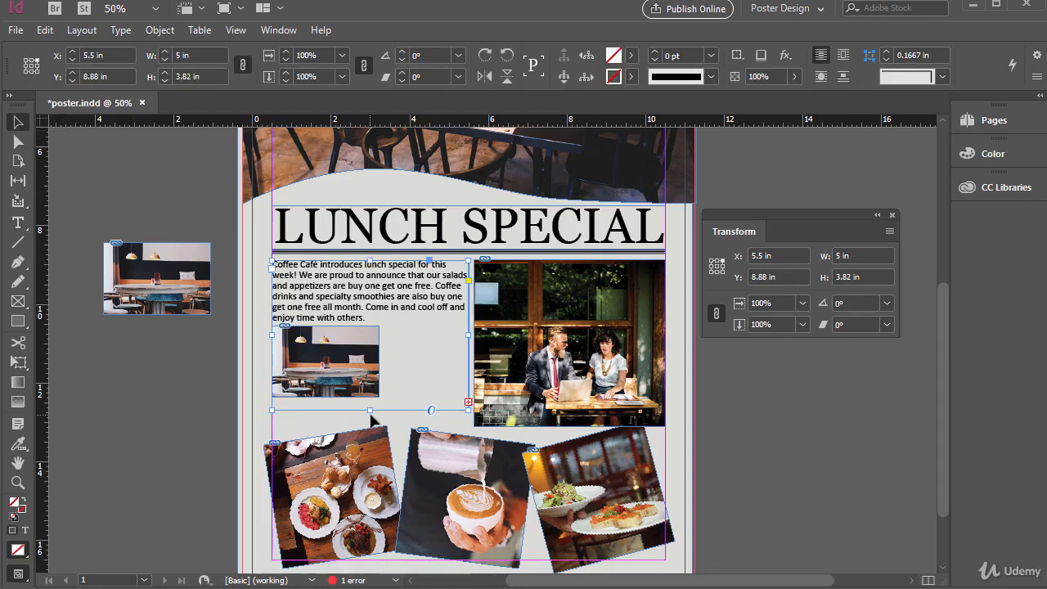
drag(369, 410, 367, 505)
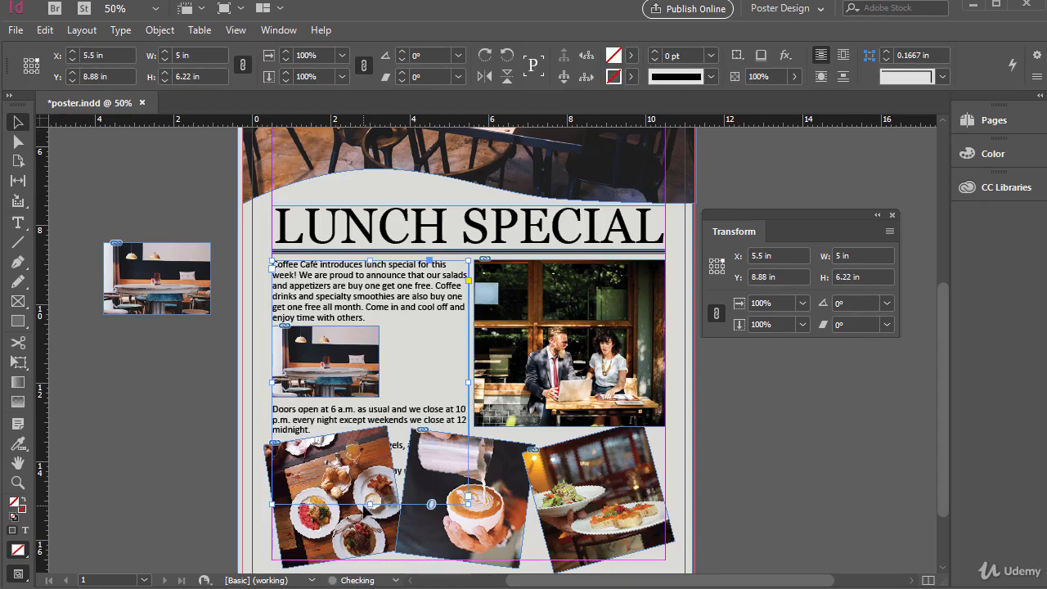
- Try inserting and removing paragraph breaks in the body text around the inline photo
double_click(393, 314)
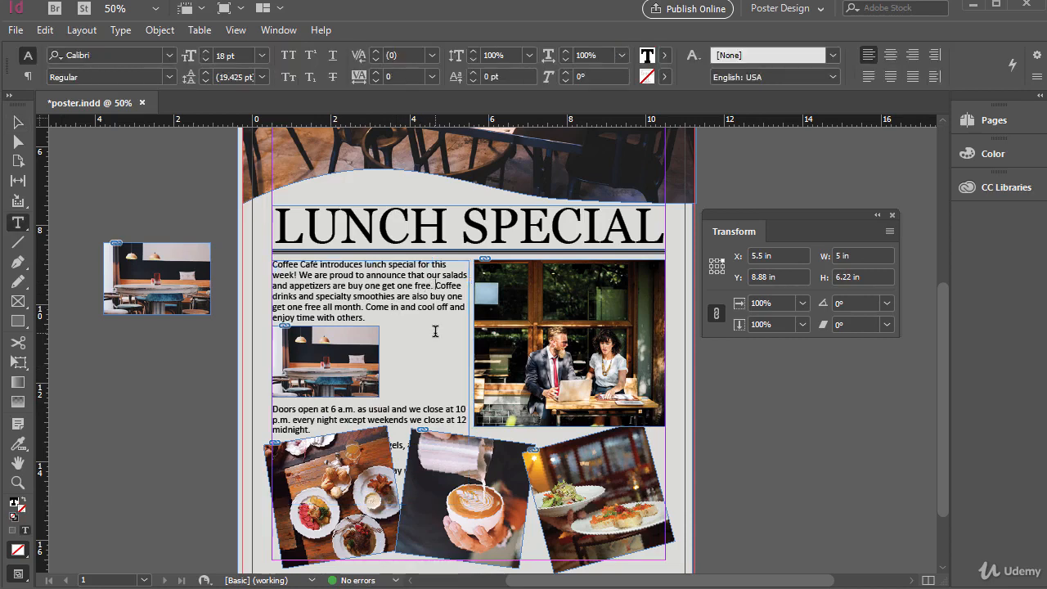
key(Return)
key(Return)
key(Return)
key(Return)
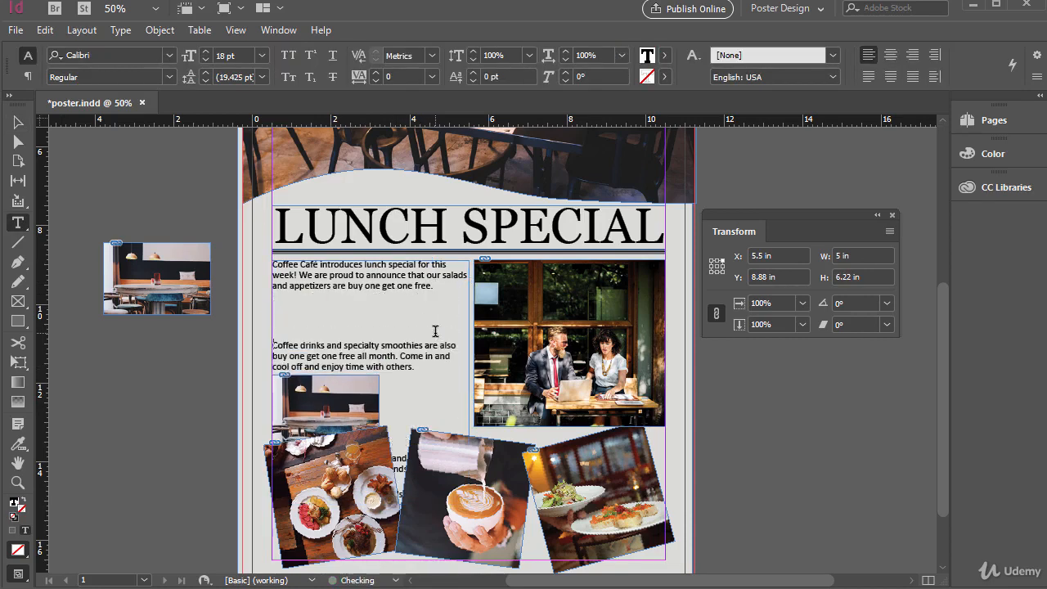
key(BackSpace)
key(BackSpace)
key(BackSpace)
key(Return)
key(Return)
key(Return)
key(BackSpace)
key(BackSpace)
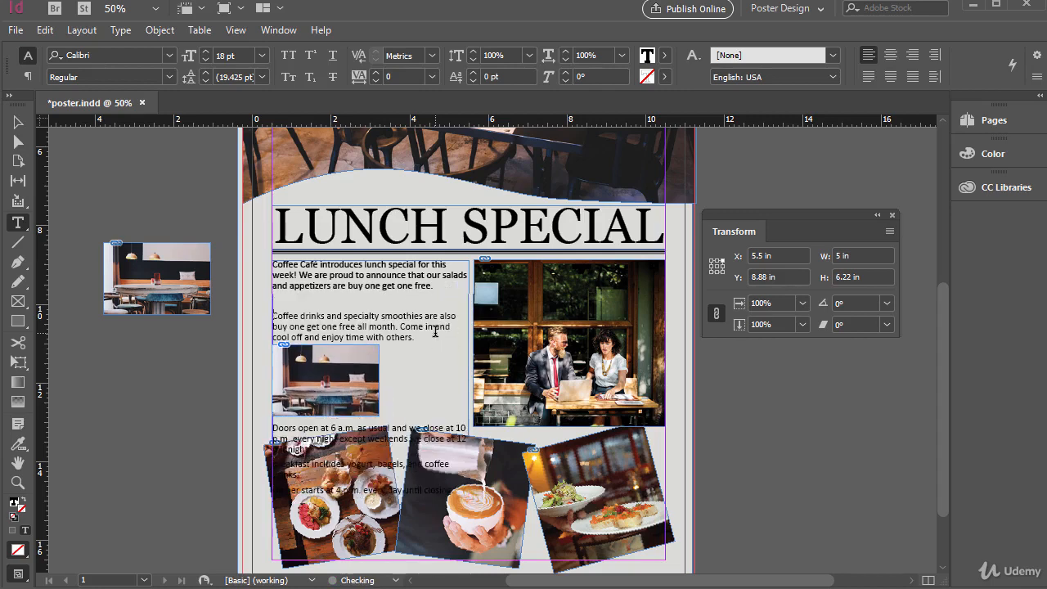
key(BackSpace)
key(BackSpace)
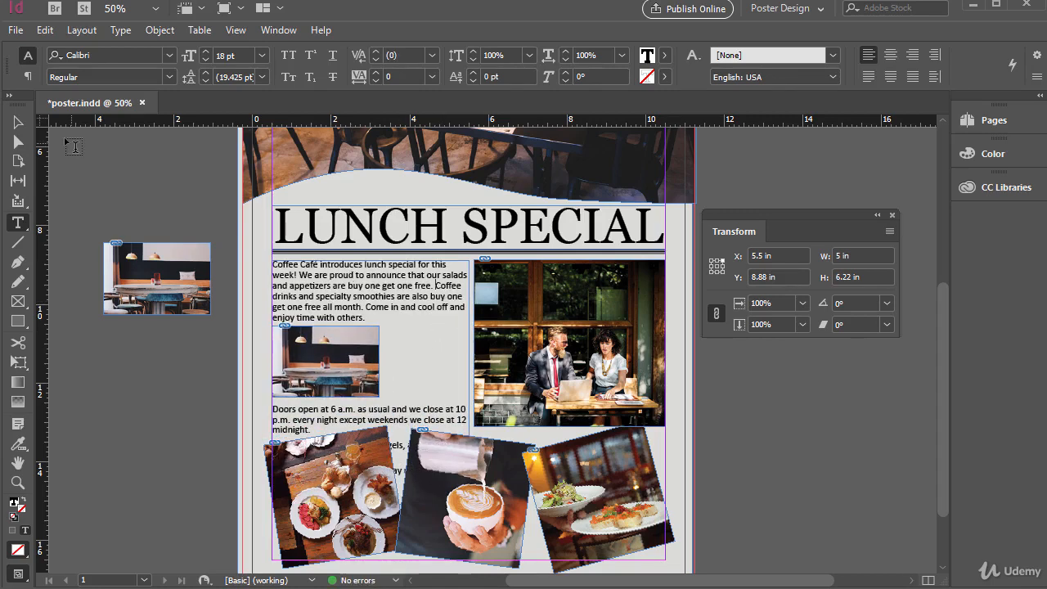
- Drag the anchored photo up into the first paragraph, then undo the move
click(18, 122)
click(360, 337)
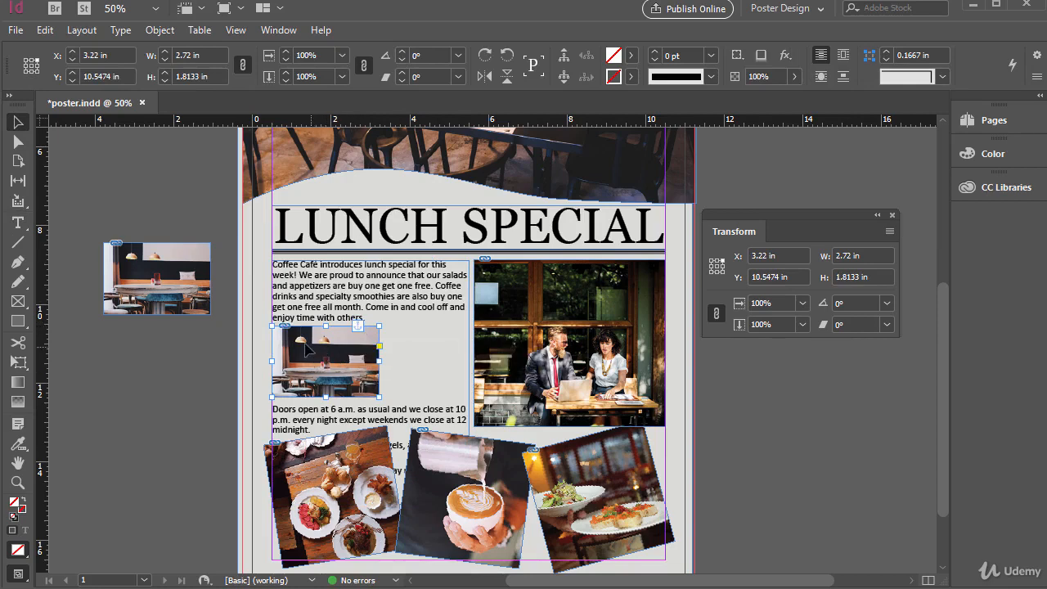
drag(308, 342, 304, 281)
drag(370, 286, 299, 282)
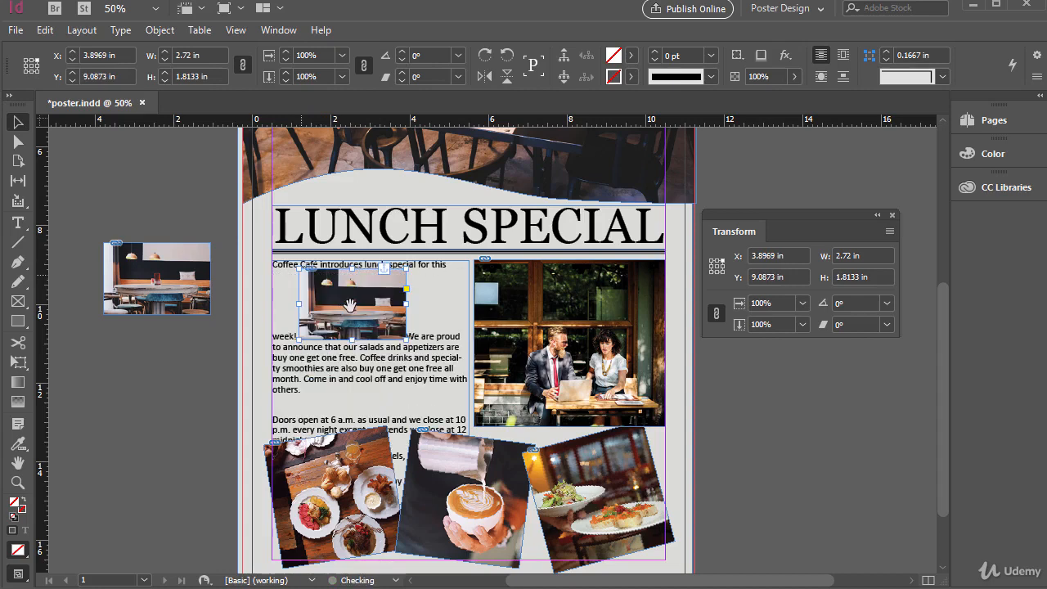
key(ctrl+z)
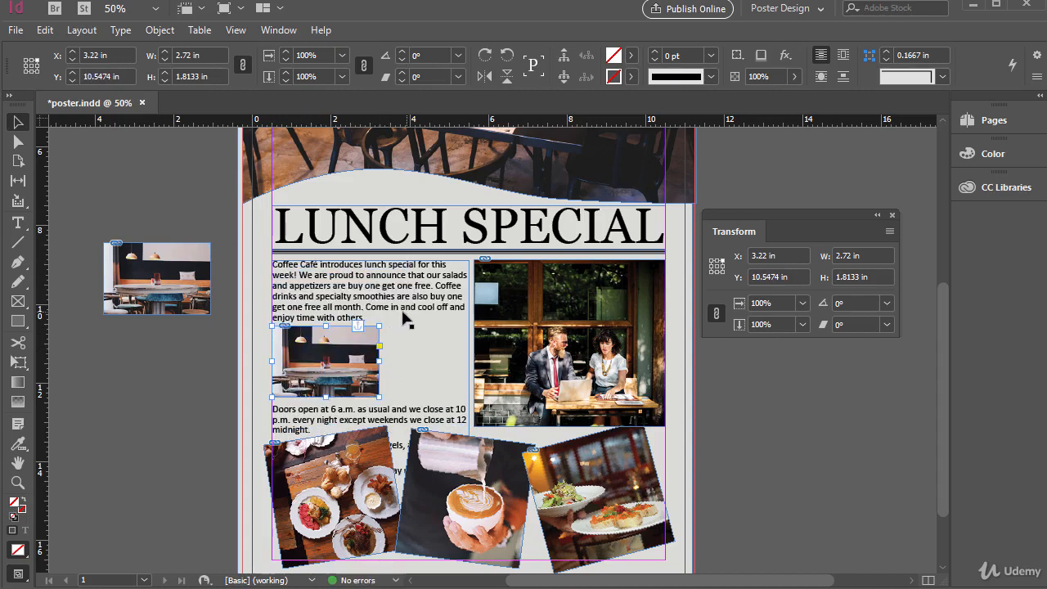
- Set the anchored photo's options to Above Line with Center alignment
alt+click(357, 326)
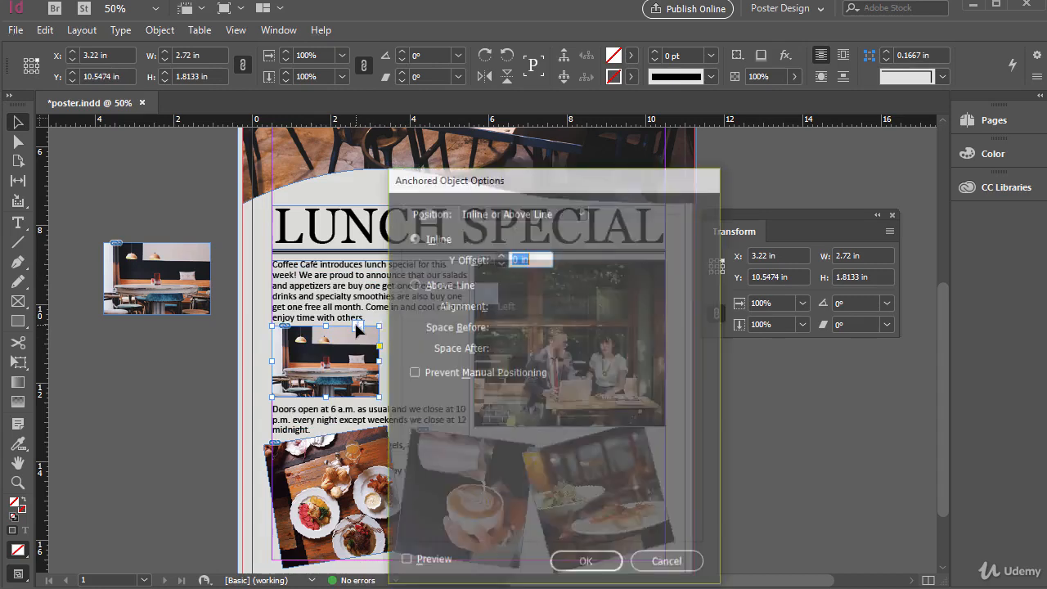
mouse_move(492, 181)
mouse_down()
mouse_move(523, 154)
mouse_move(529, 133)
mouse_up()
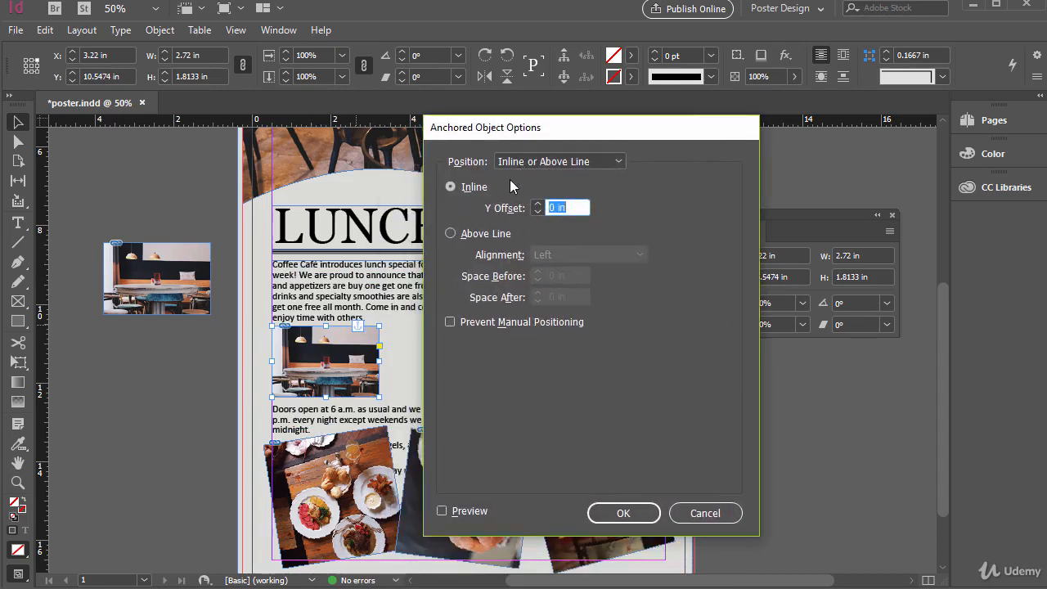
click(451, 234)
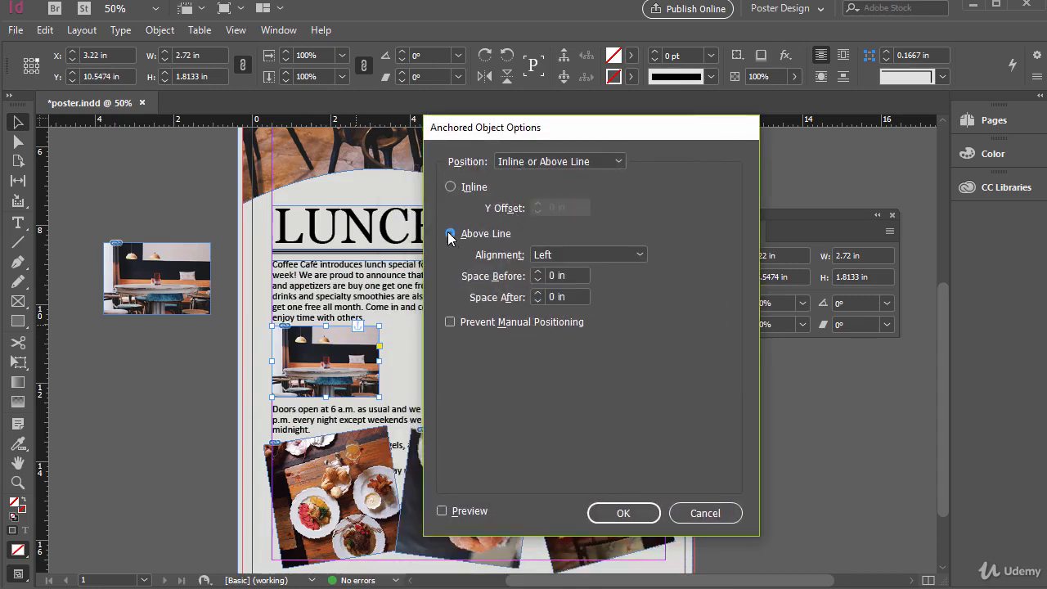
click(563, 252)
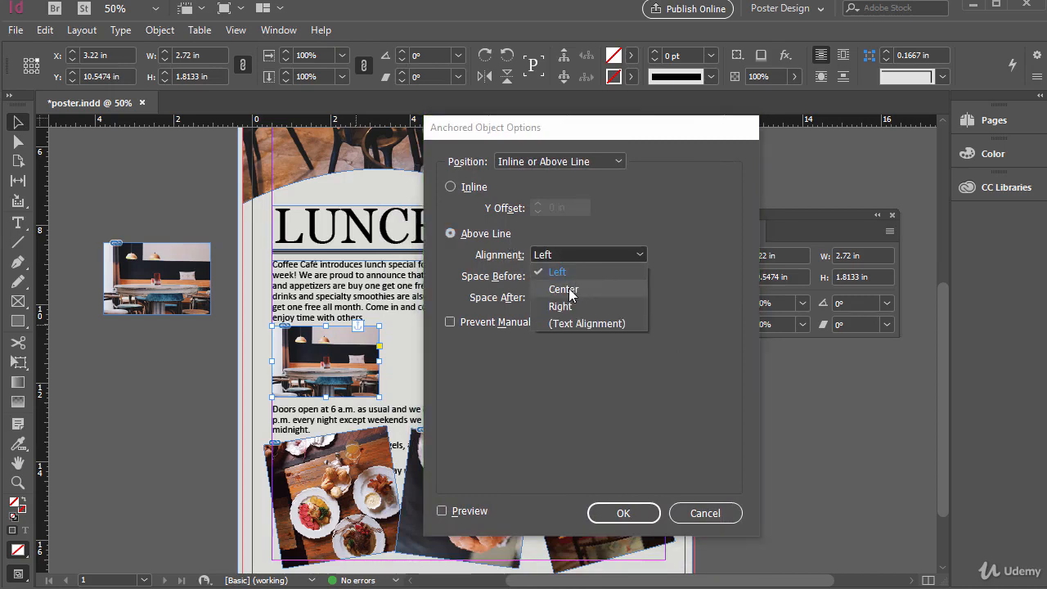
click(569, 287)
click(634, 517)
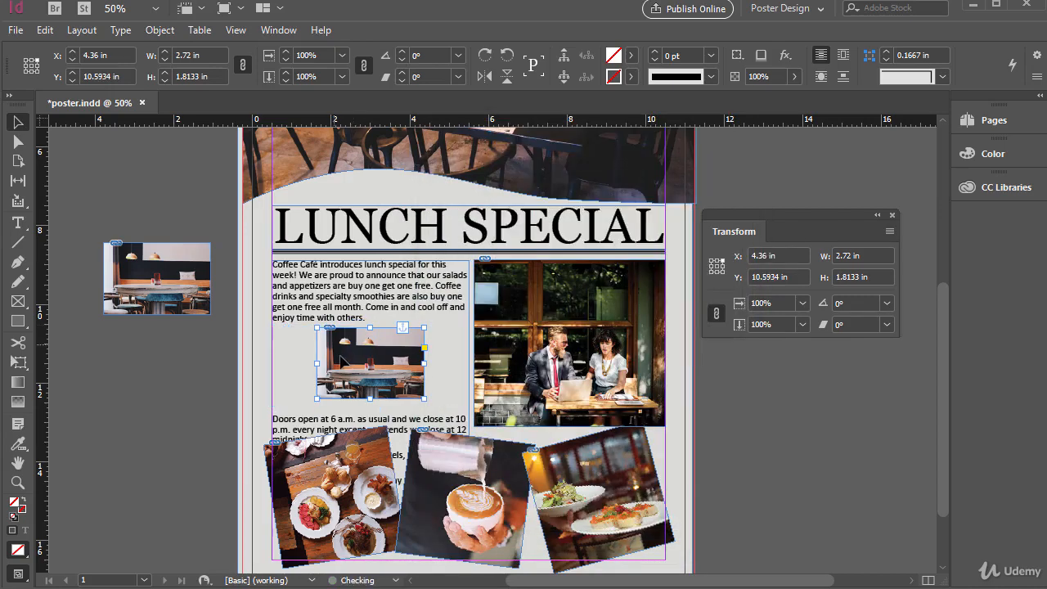
- Add and remove two blank paragraphs after the anchored photo's line
double_click(392, 287)
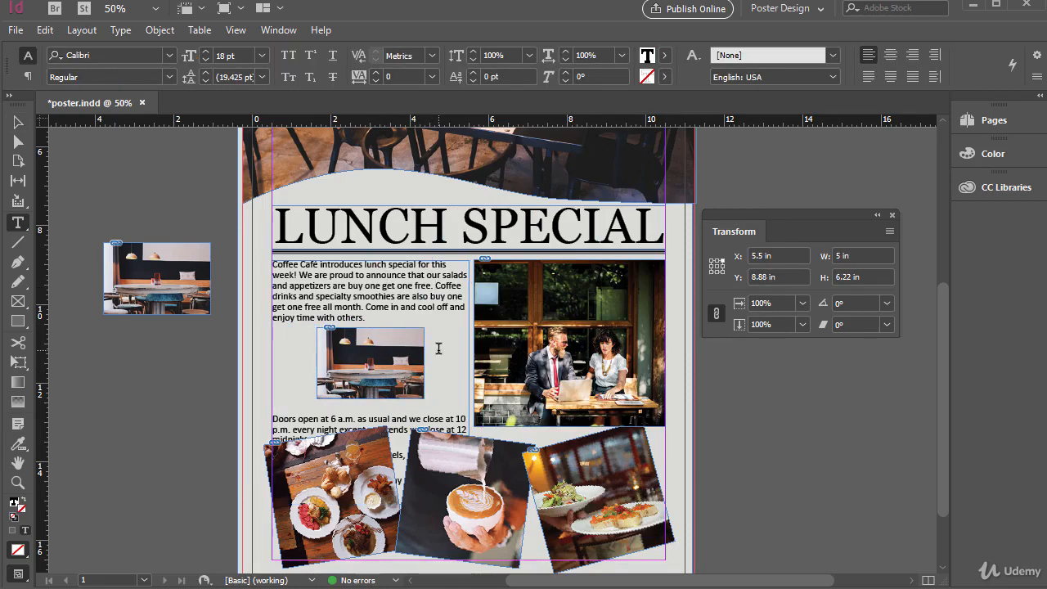
key(Return)
key(Return)
key(BackSpace)
key(BackSpace)
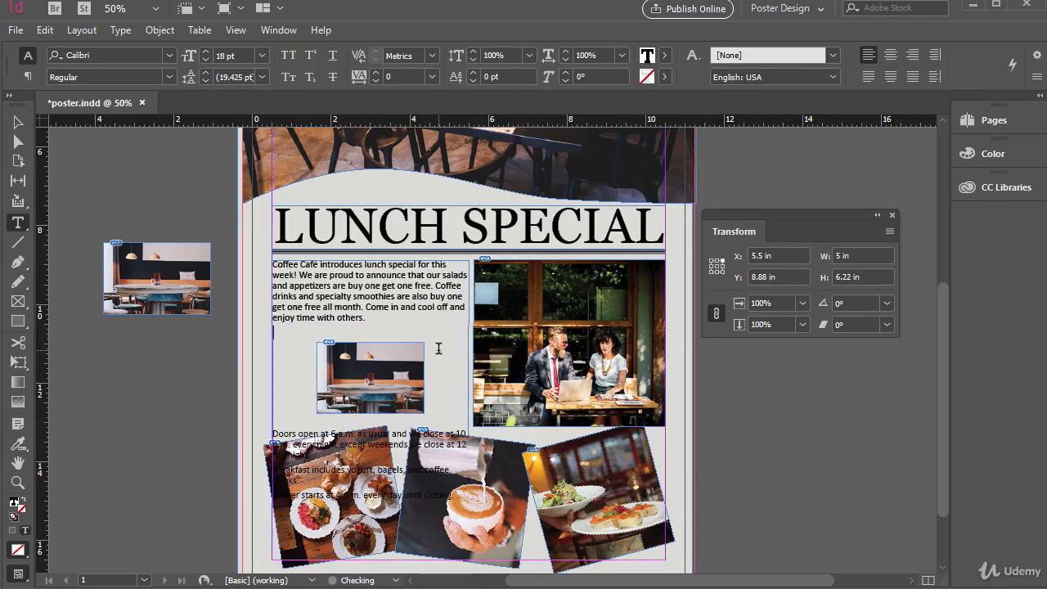
- Delete the anchored photo and its empty paragraph from the body text
click(348, 345)
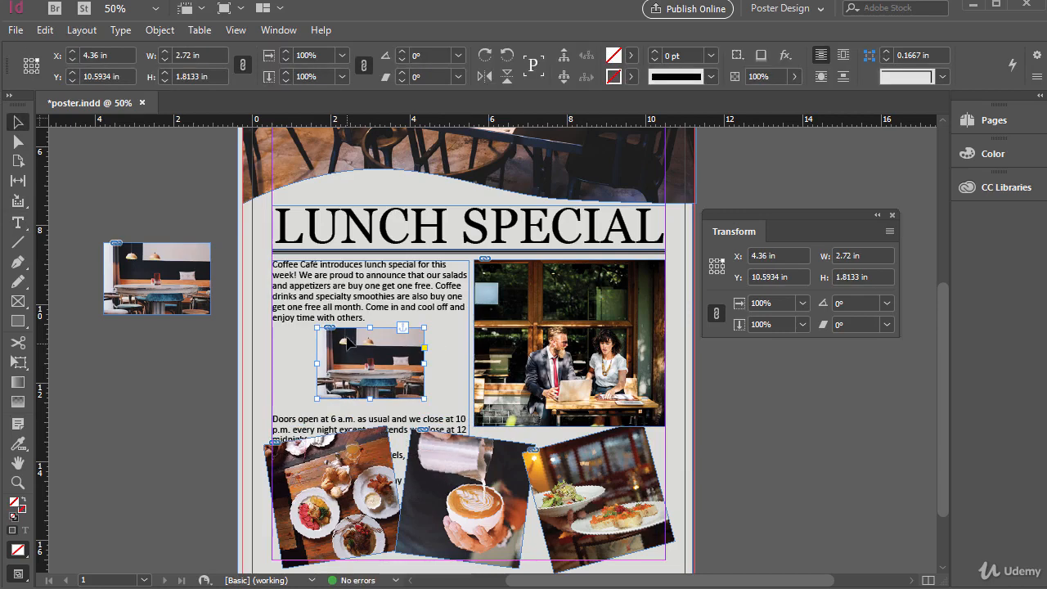
key(Delete)
click(335, 335)
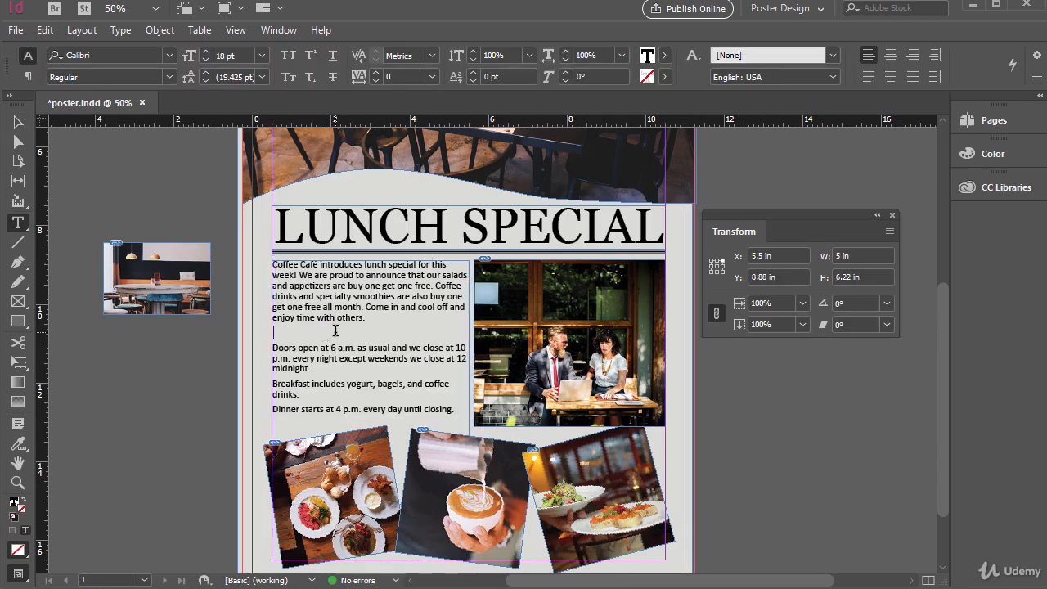
key(Delete)
key(Escape)
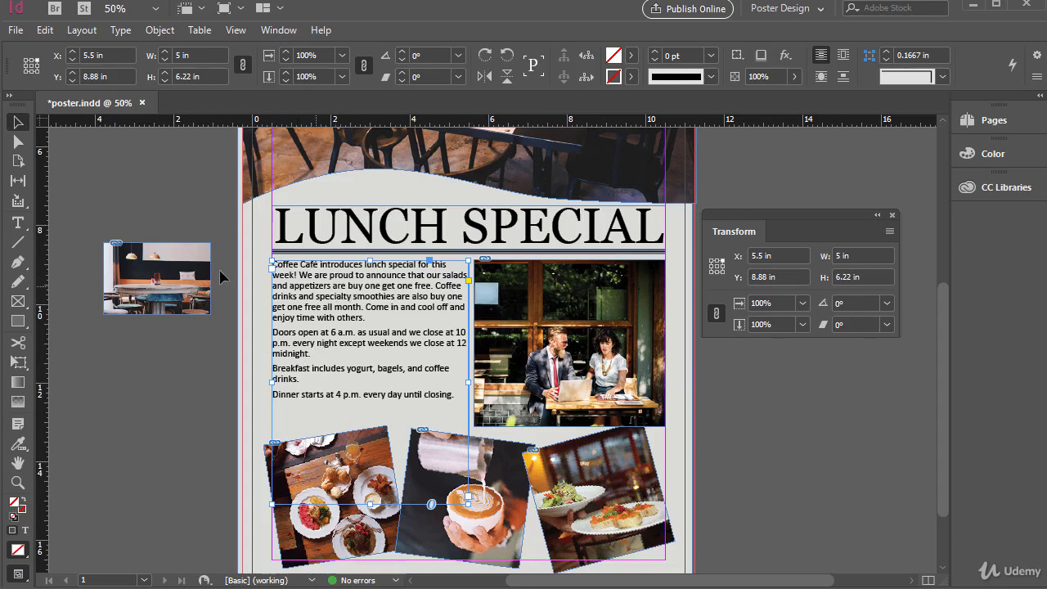
- Move the cafe photo from the pasteboard onto the first paragraphs of the body text
drag(189, 276, 215, 301)
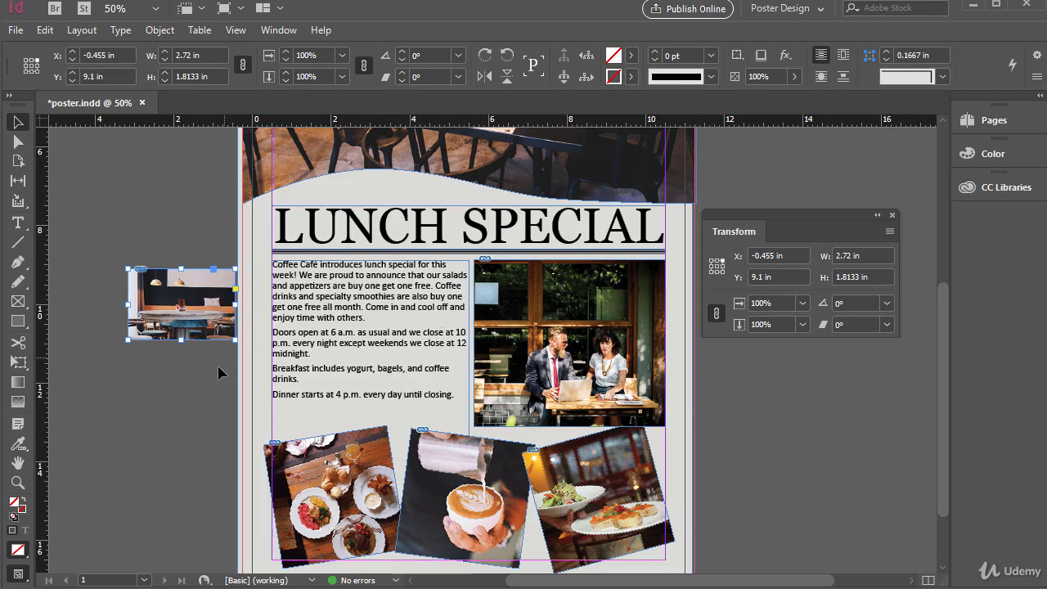
drag(204, 285, 189, 297)
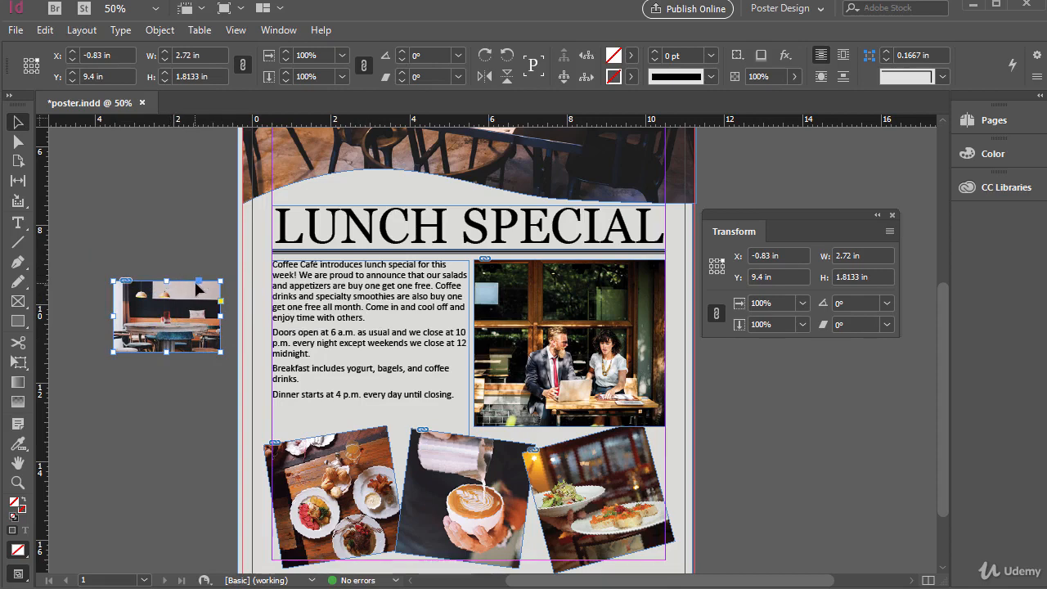
drag(193, 304, 380, 313)
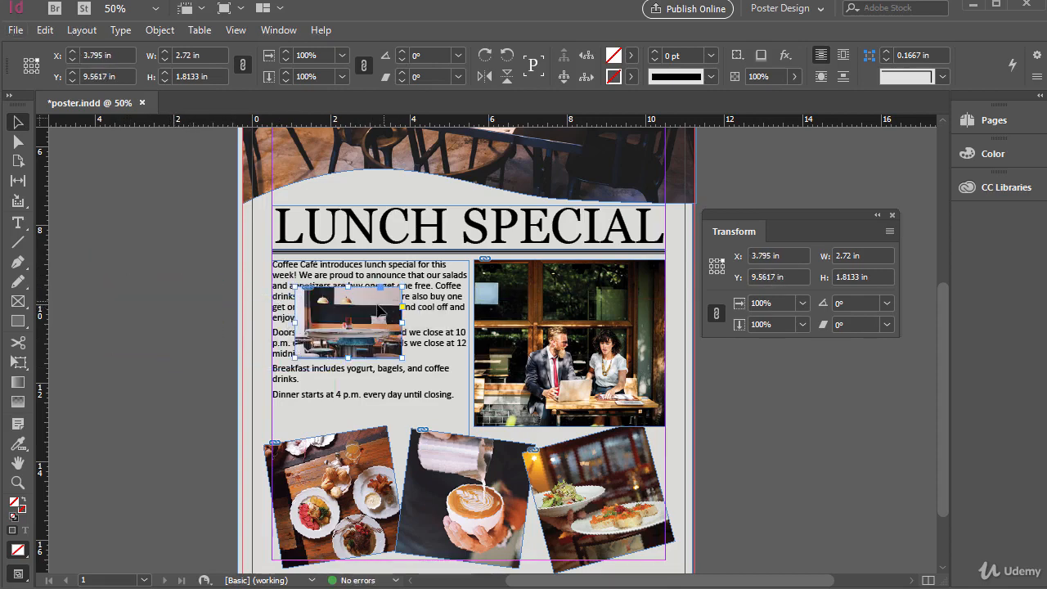
- Undo the cafe photo's move onto the body text, returning it to the pasteboard
key(ctrl+z)
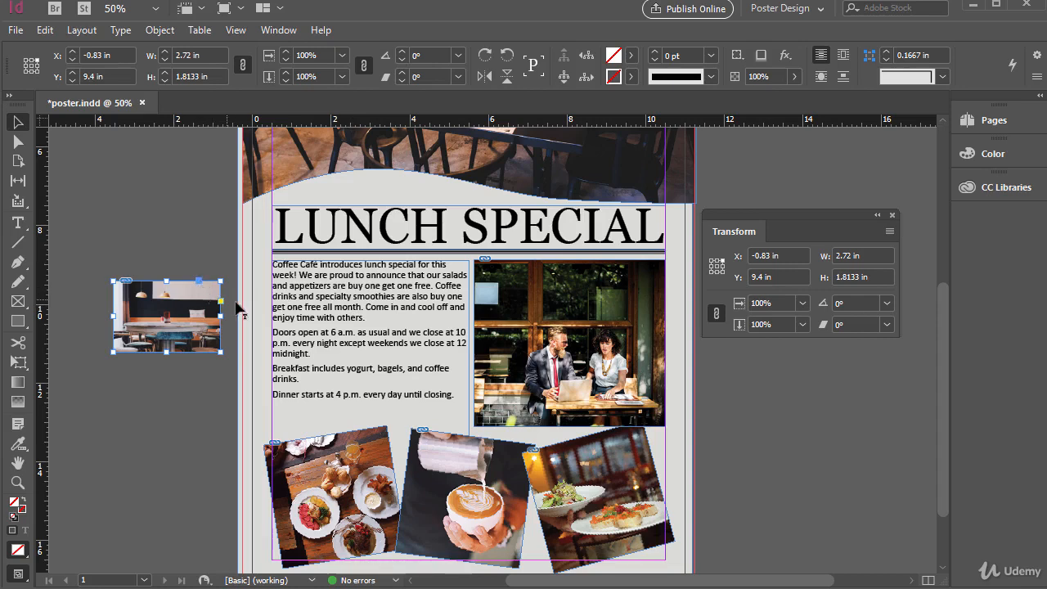
drag(342, 334, 402, 326)
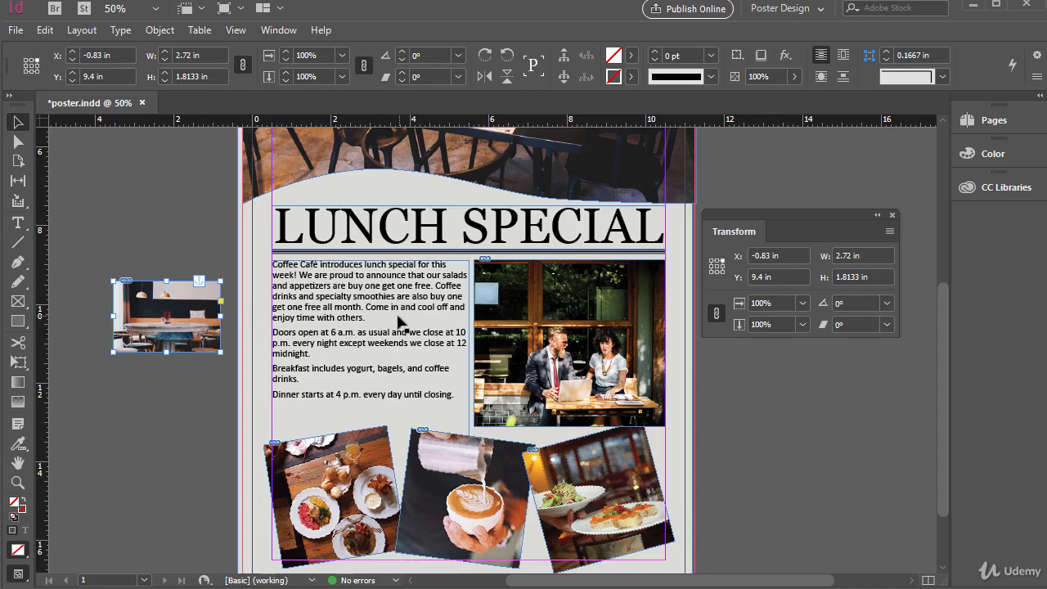
- Add two blank paragraphs, the sample text asdfasdf and two more blank paragraphs at the start of the body text
double_click(375, 283)
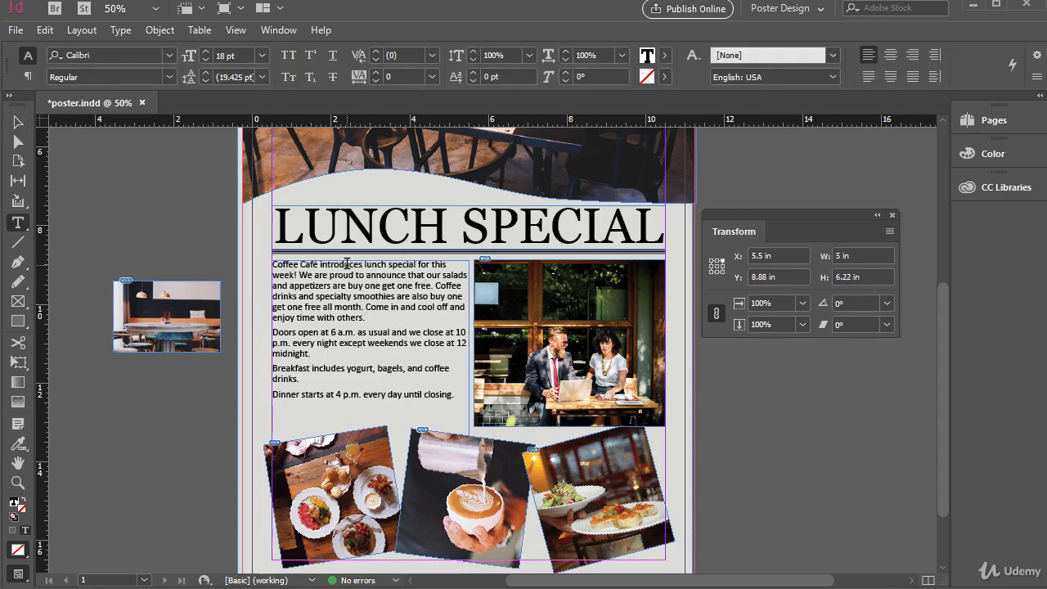
click(309, 288)
key(Down)
key(Right)
key(Up)
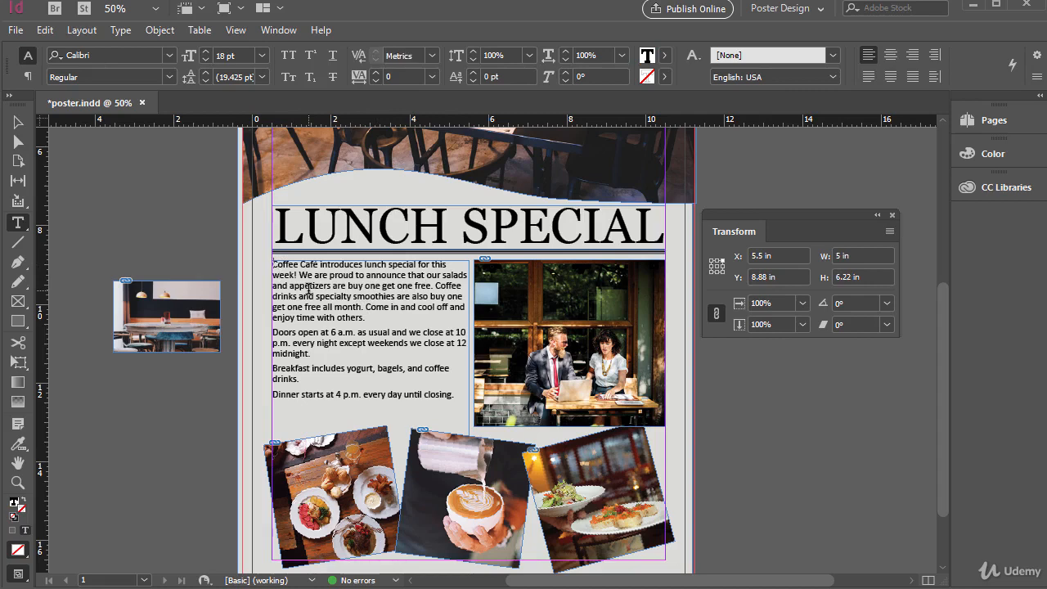
key(Return)
key(Return)
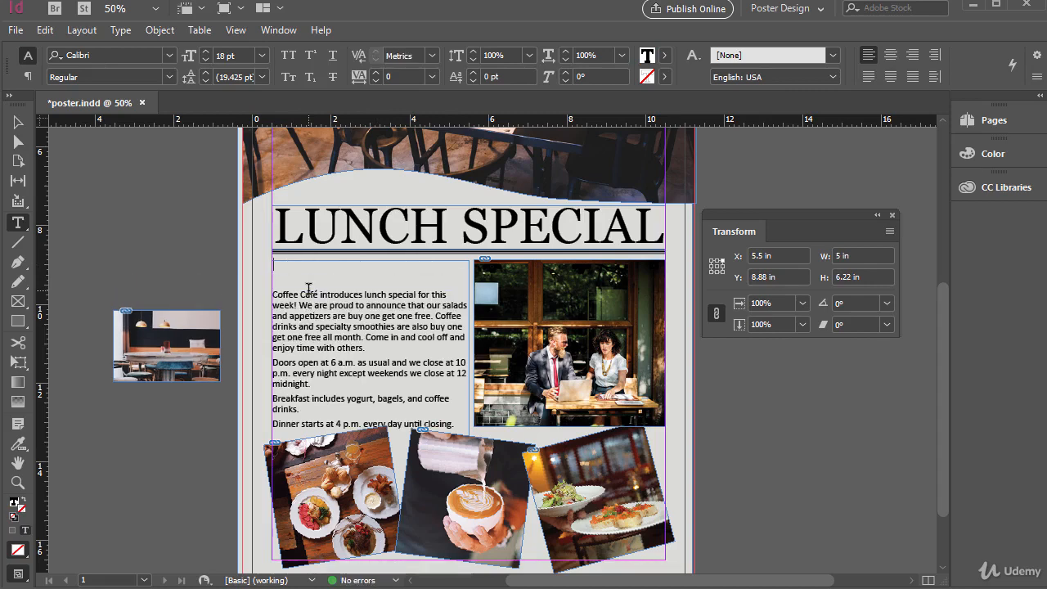
text(asdfasdf)
key(Return)
key(Return)
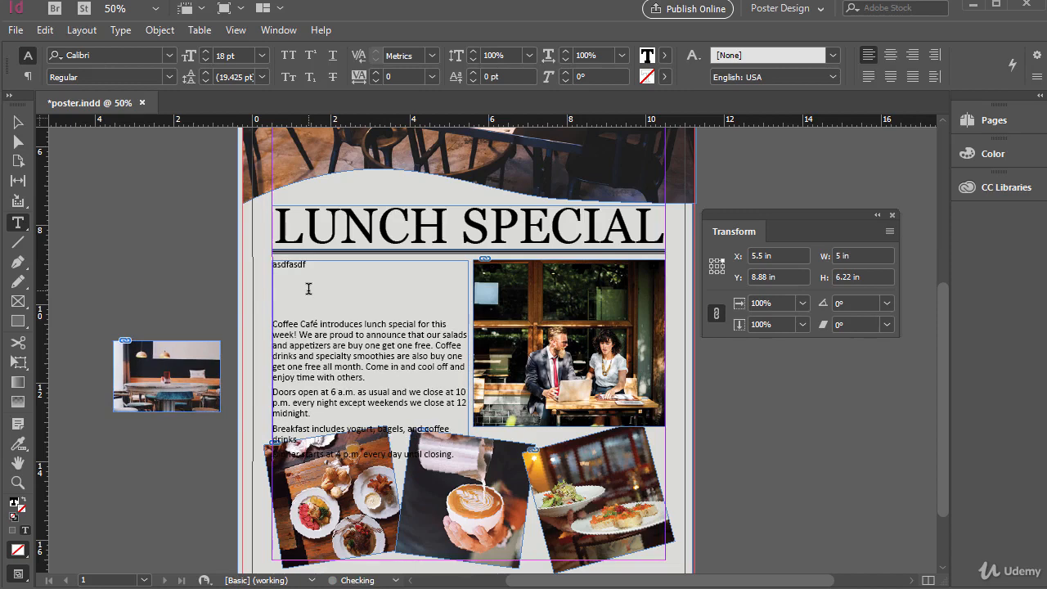
- Delete the sample text and the added blank paragraphs from the start of the body text
key(BackSpace)
key(BackSpace)
key(shift+Home)
key(BackSpace)
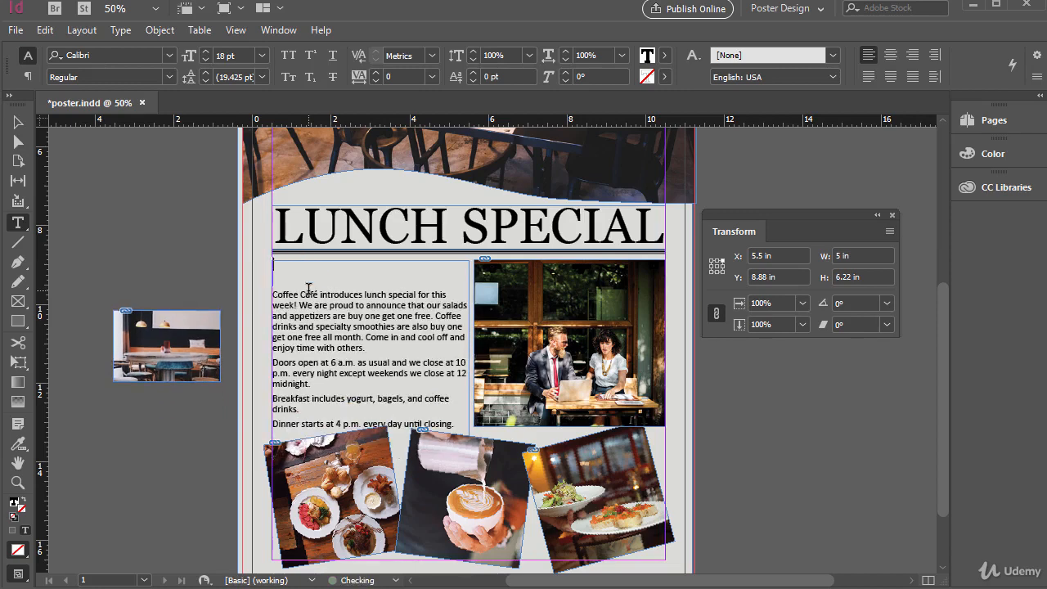
key(Delete)
key(Delete)
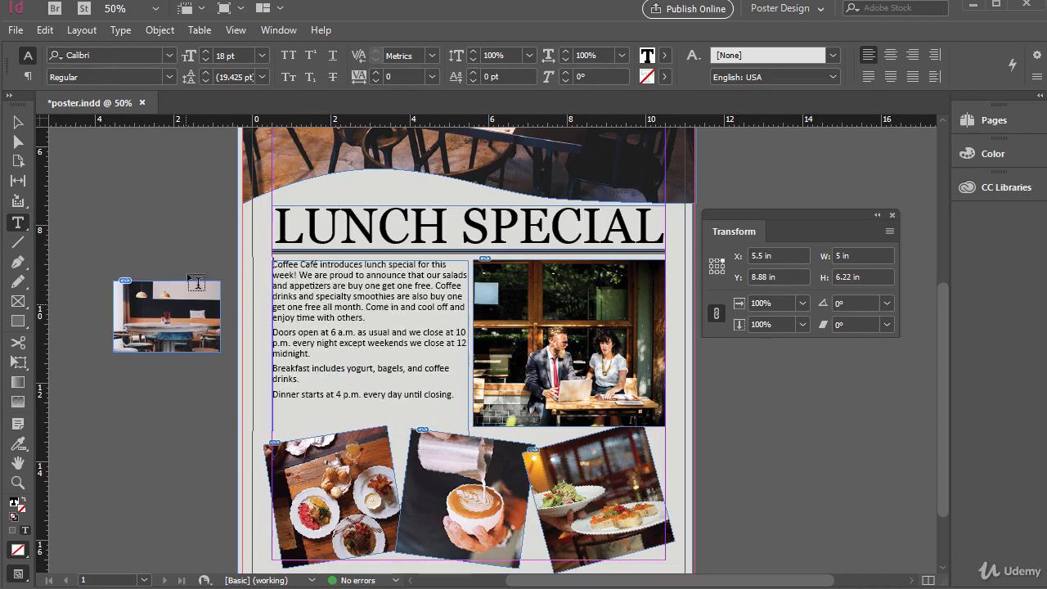
- Try moving the cafe photo into the body text below the first paragraph, then undo the move
key(Escape)
click(207, 304)
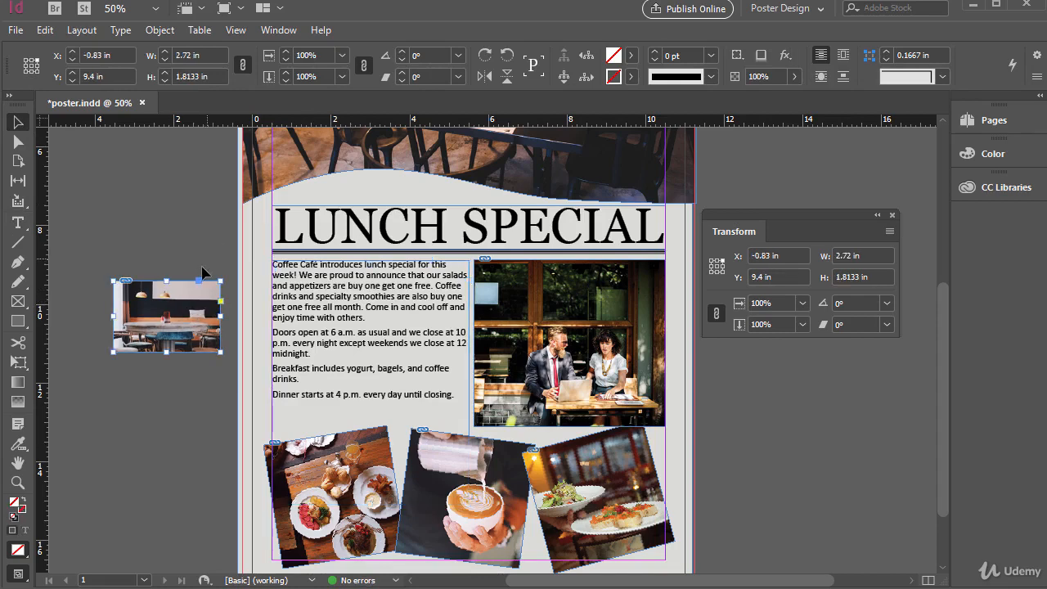
mouse_move(201, 284)
mouse_down()
mouse_move(217, 296)
mouse_move(365, 318)
mouse_move(206, 287)
mouse_move(210, 264)
mouse_move(203, 286)
mouse_move(339, 330)
mouse_move(373, 326)
mouse_up()
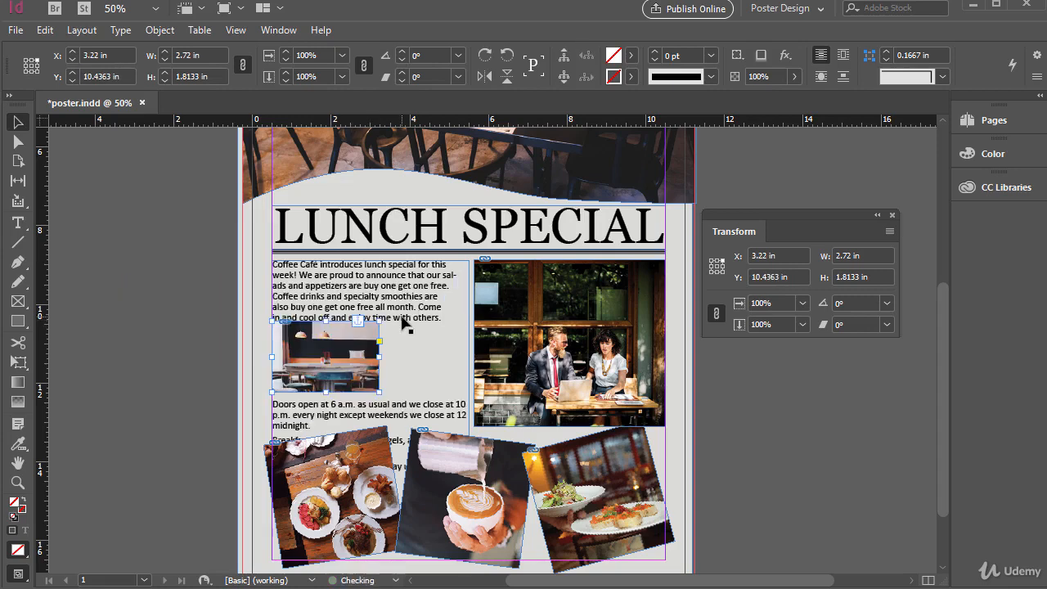
double_click(449, 311)
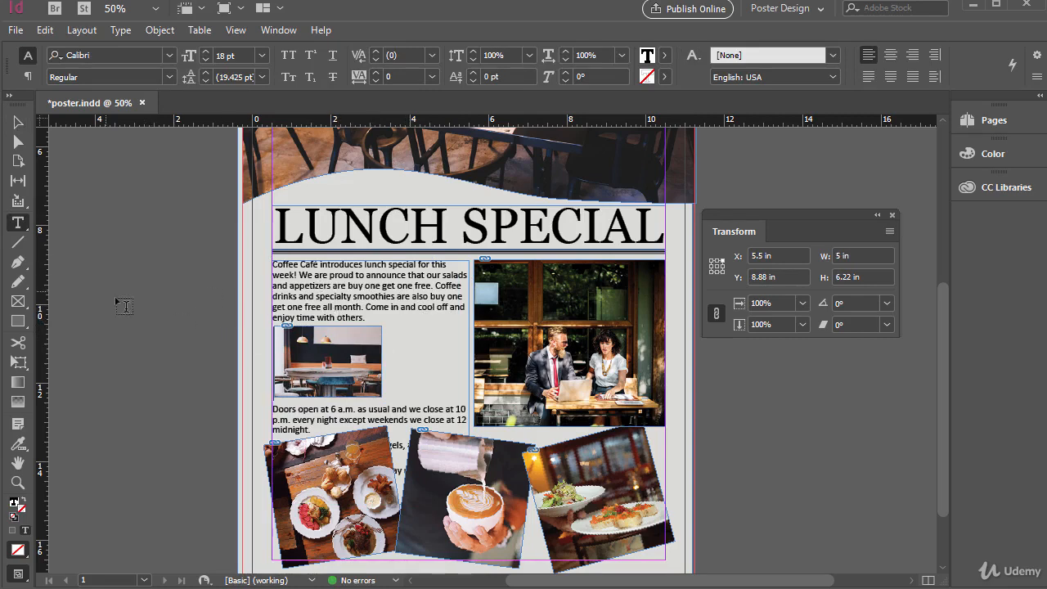
click(386, 314)
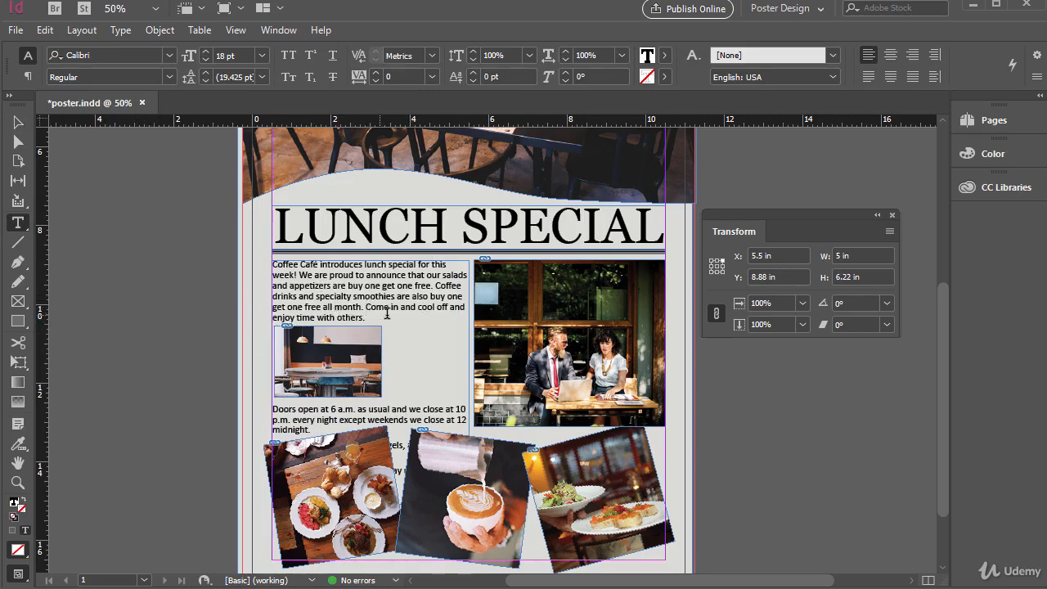
key(ctrl+z)
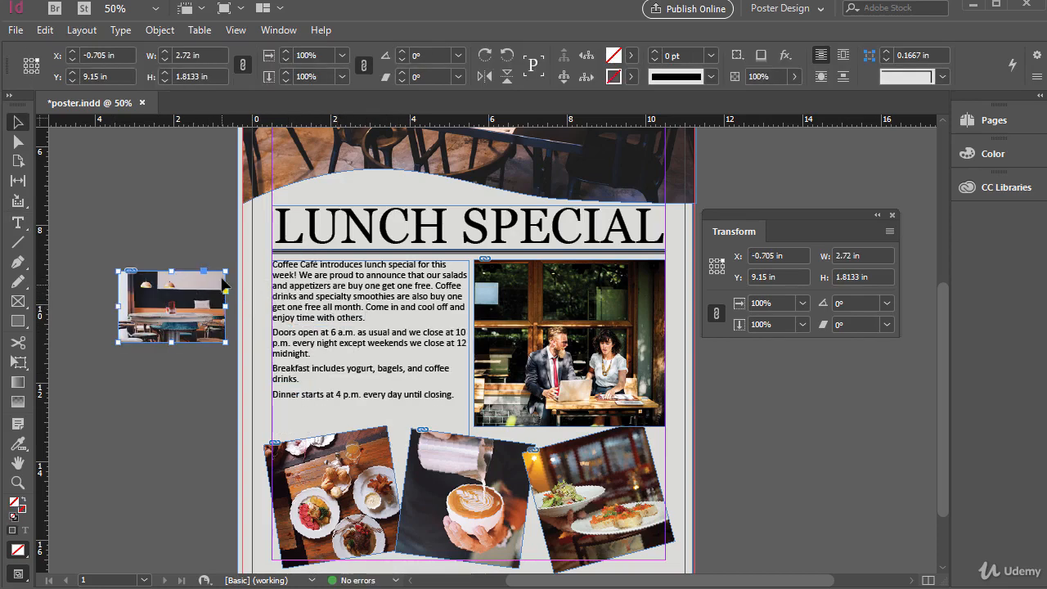
drag(206, 277, 370, 319)
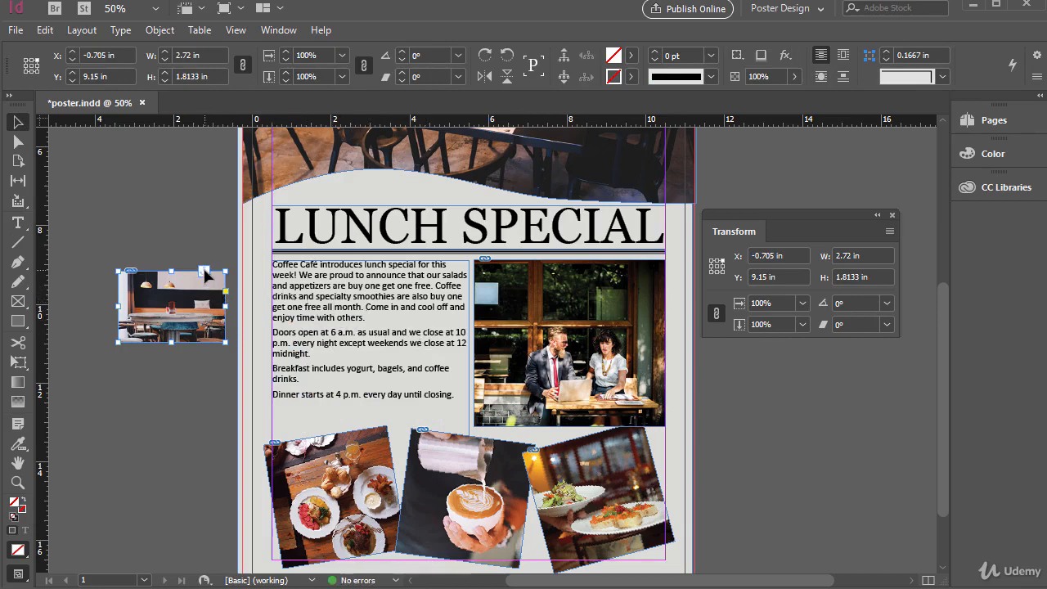
double_click(334, 307)
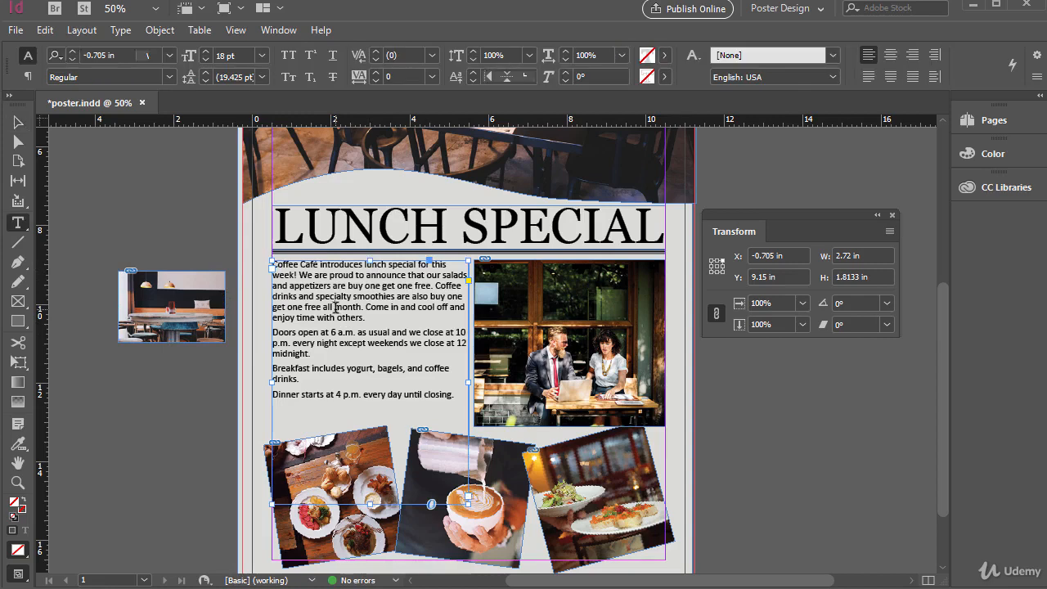
click(433, 286)
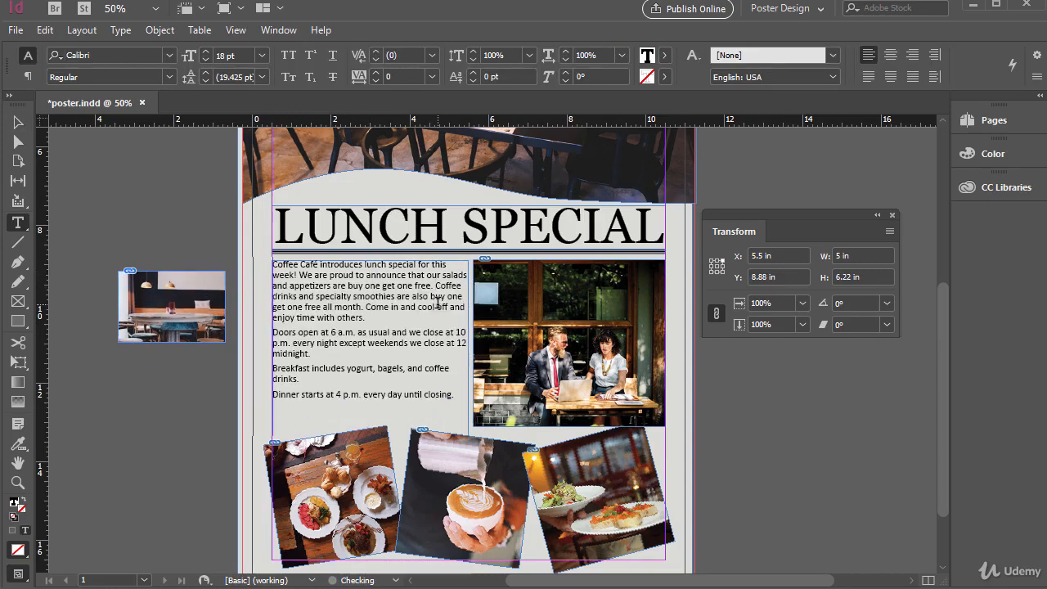
- Open the cafe photo's Anchored Object Options to review its custom position settings, then close the dialog
click(18, 122)
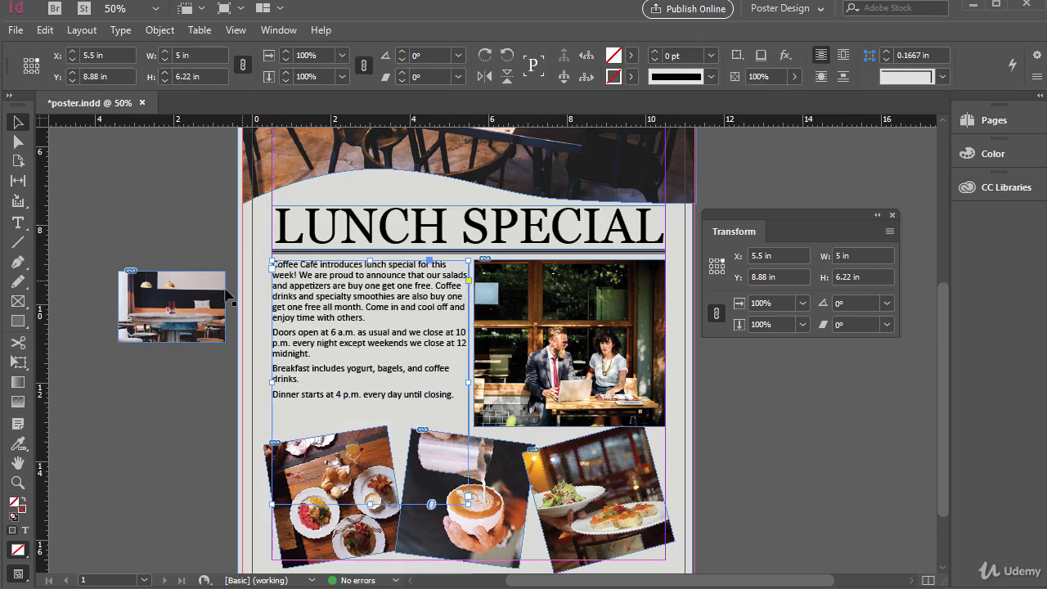
click(211, 302)
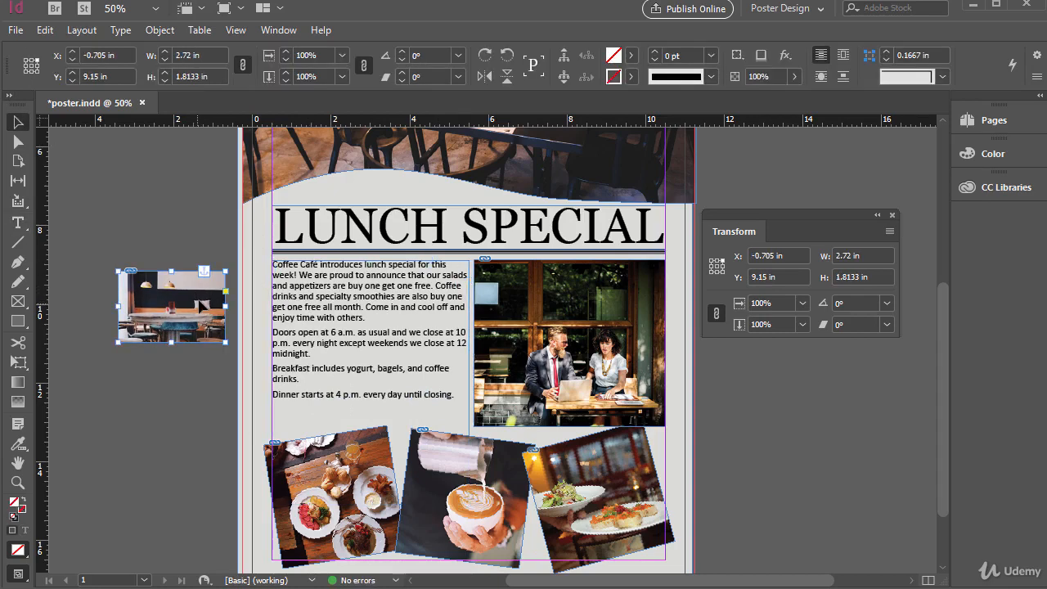
click(158, 31)
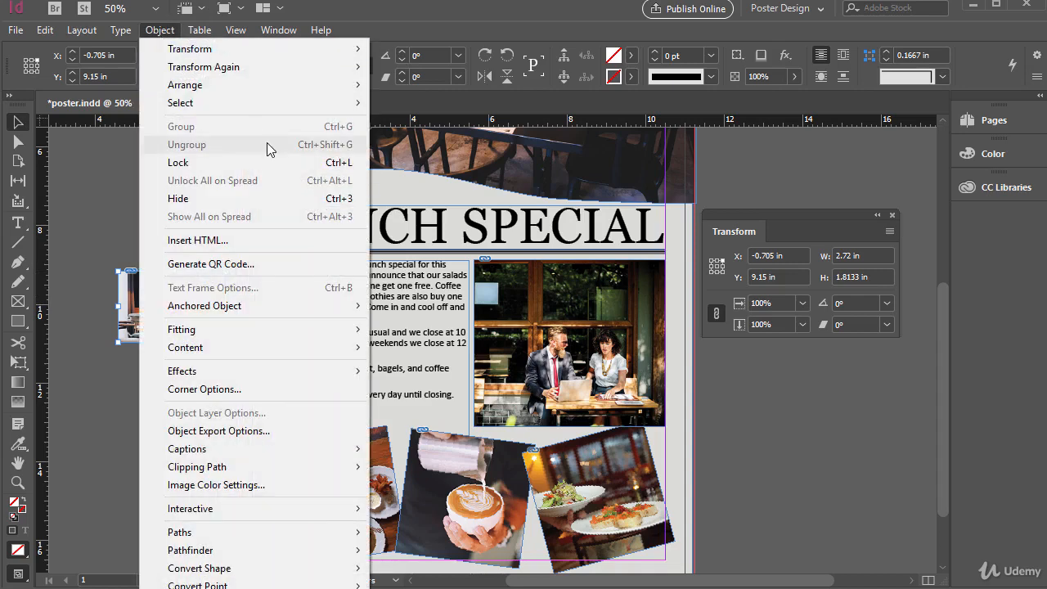
mouse_move(279, 303)
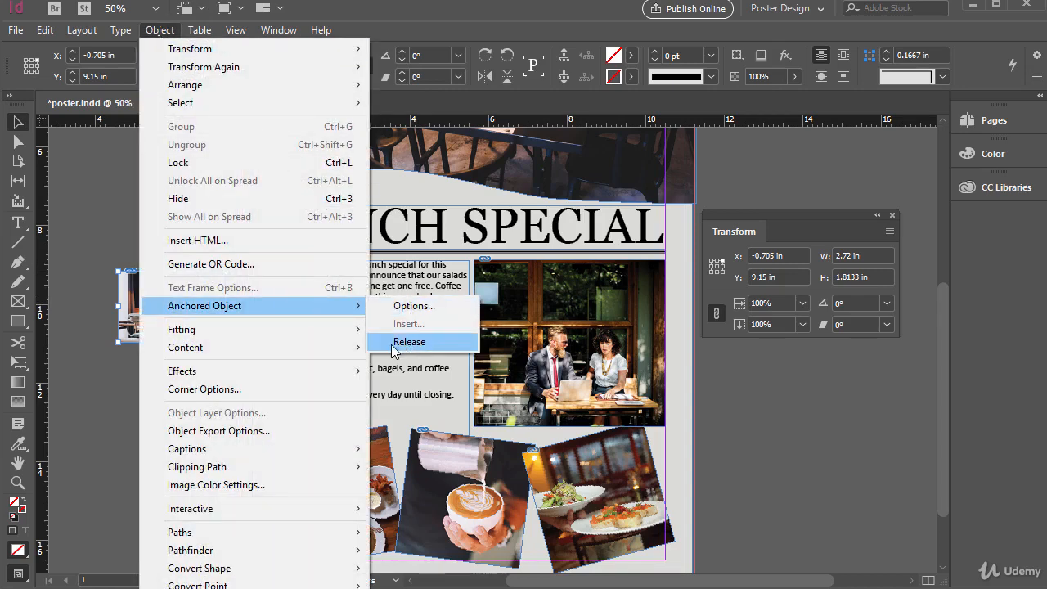
click(436, 307)
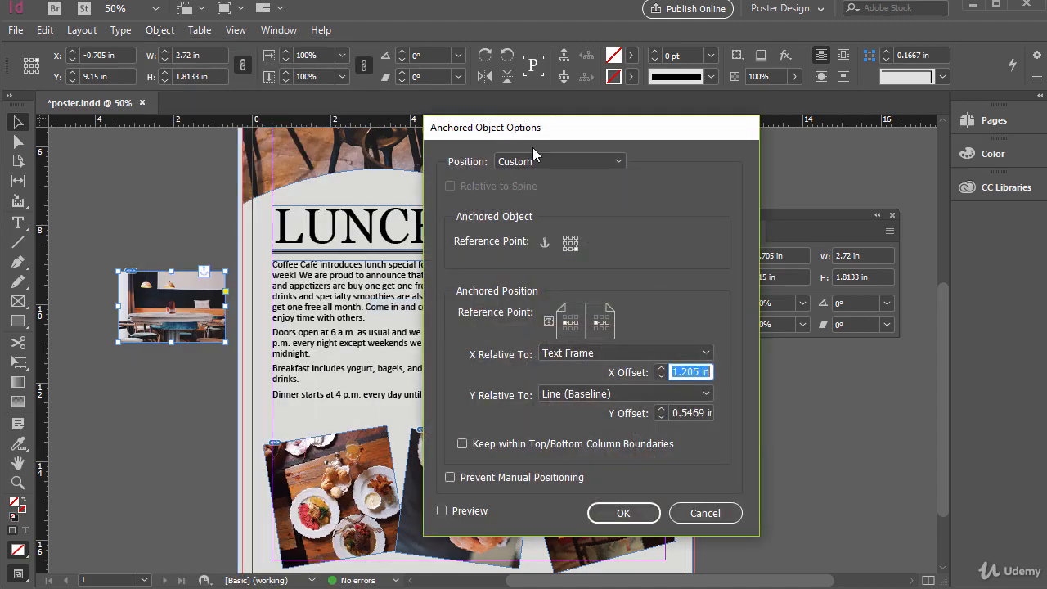
drag(498, 131, 391, 132)
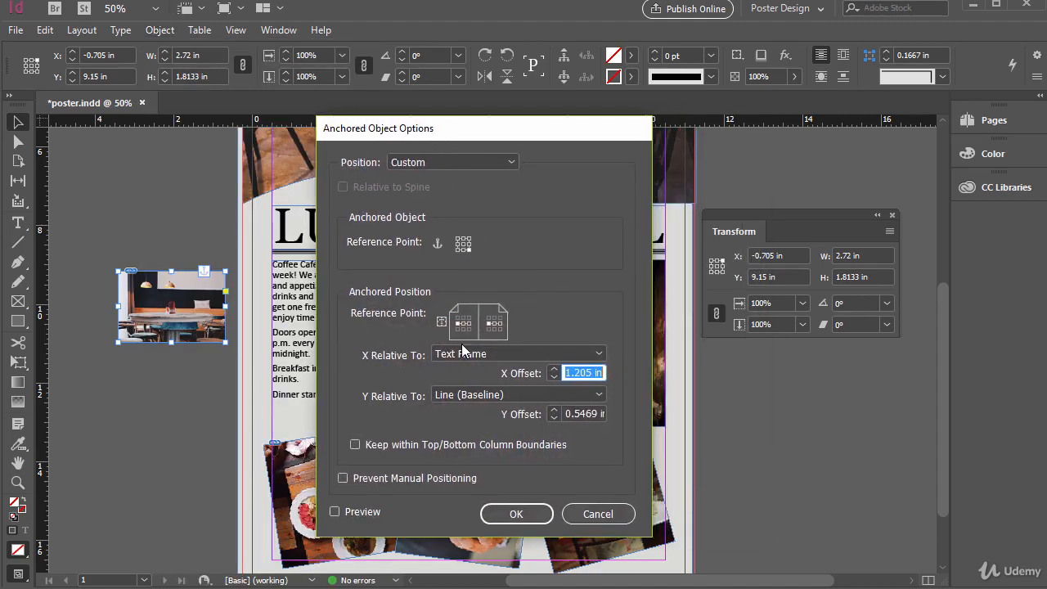
key(Escape)
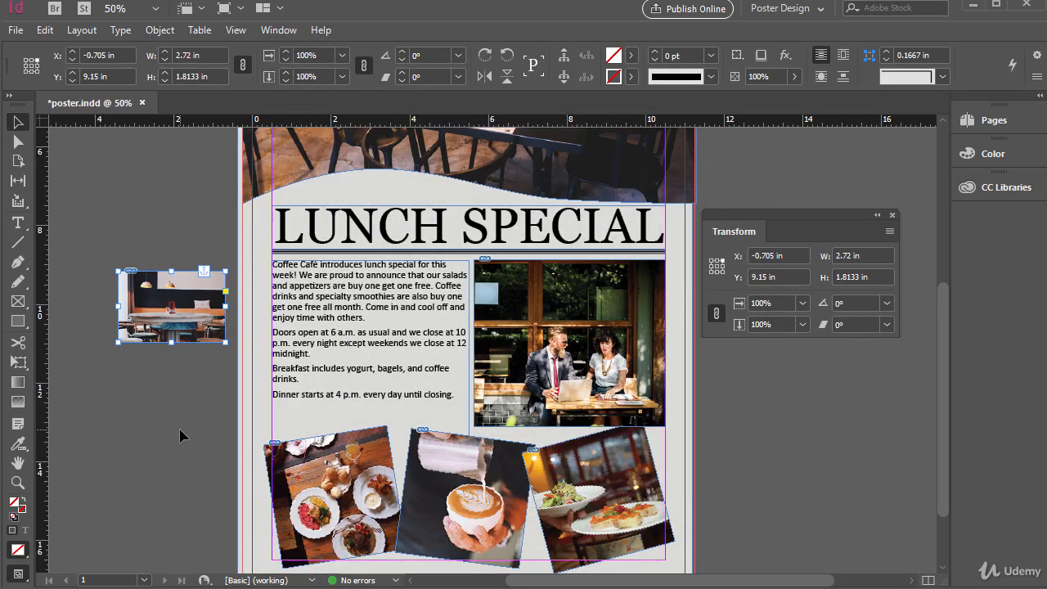